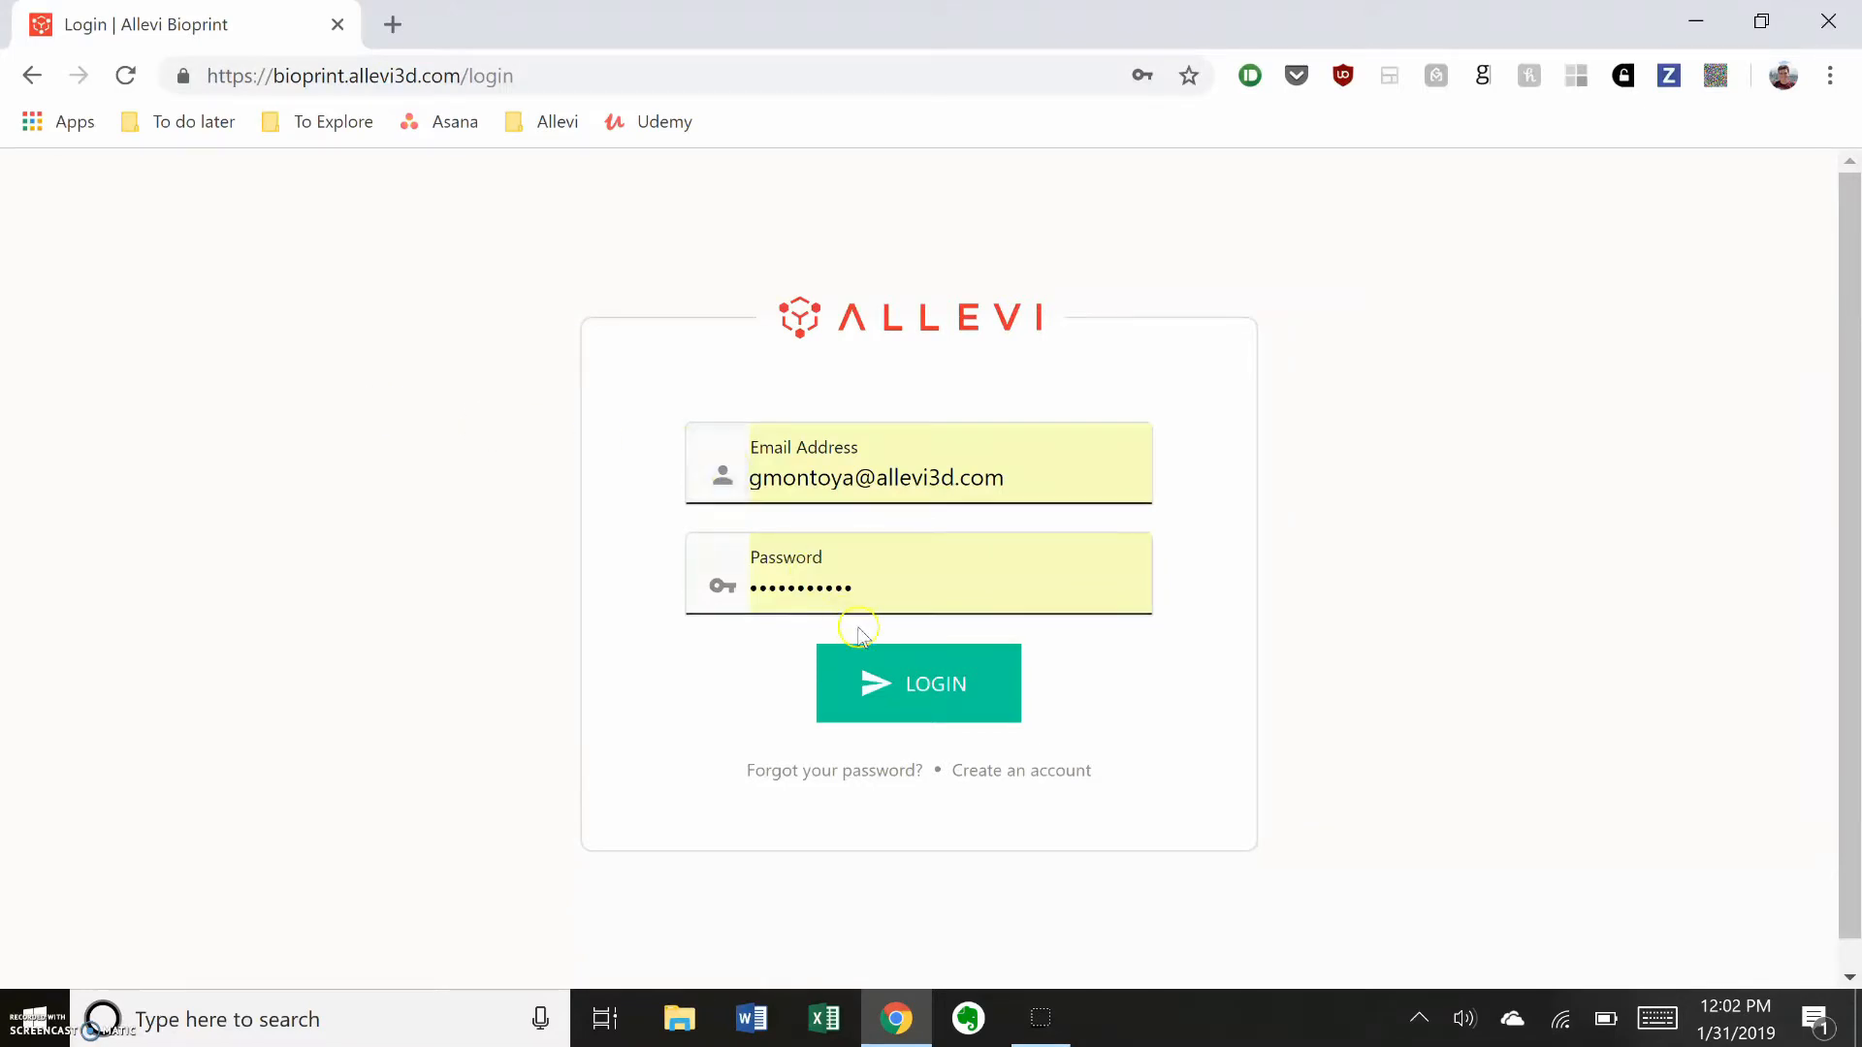
Log in to the Allevi Bioprint dashboard with the entered email and password.
left_click(897, 686)
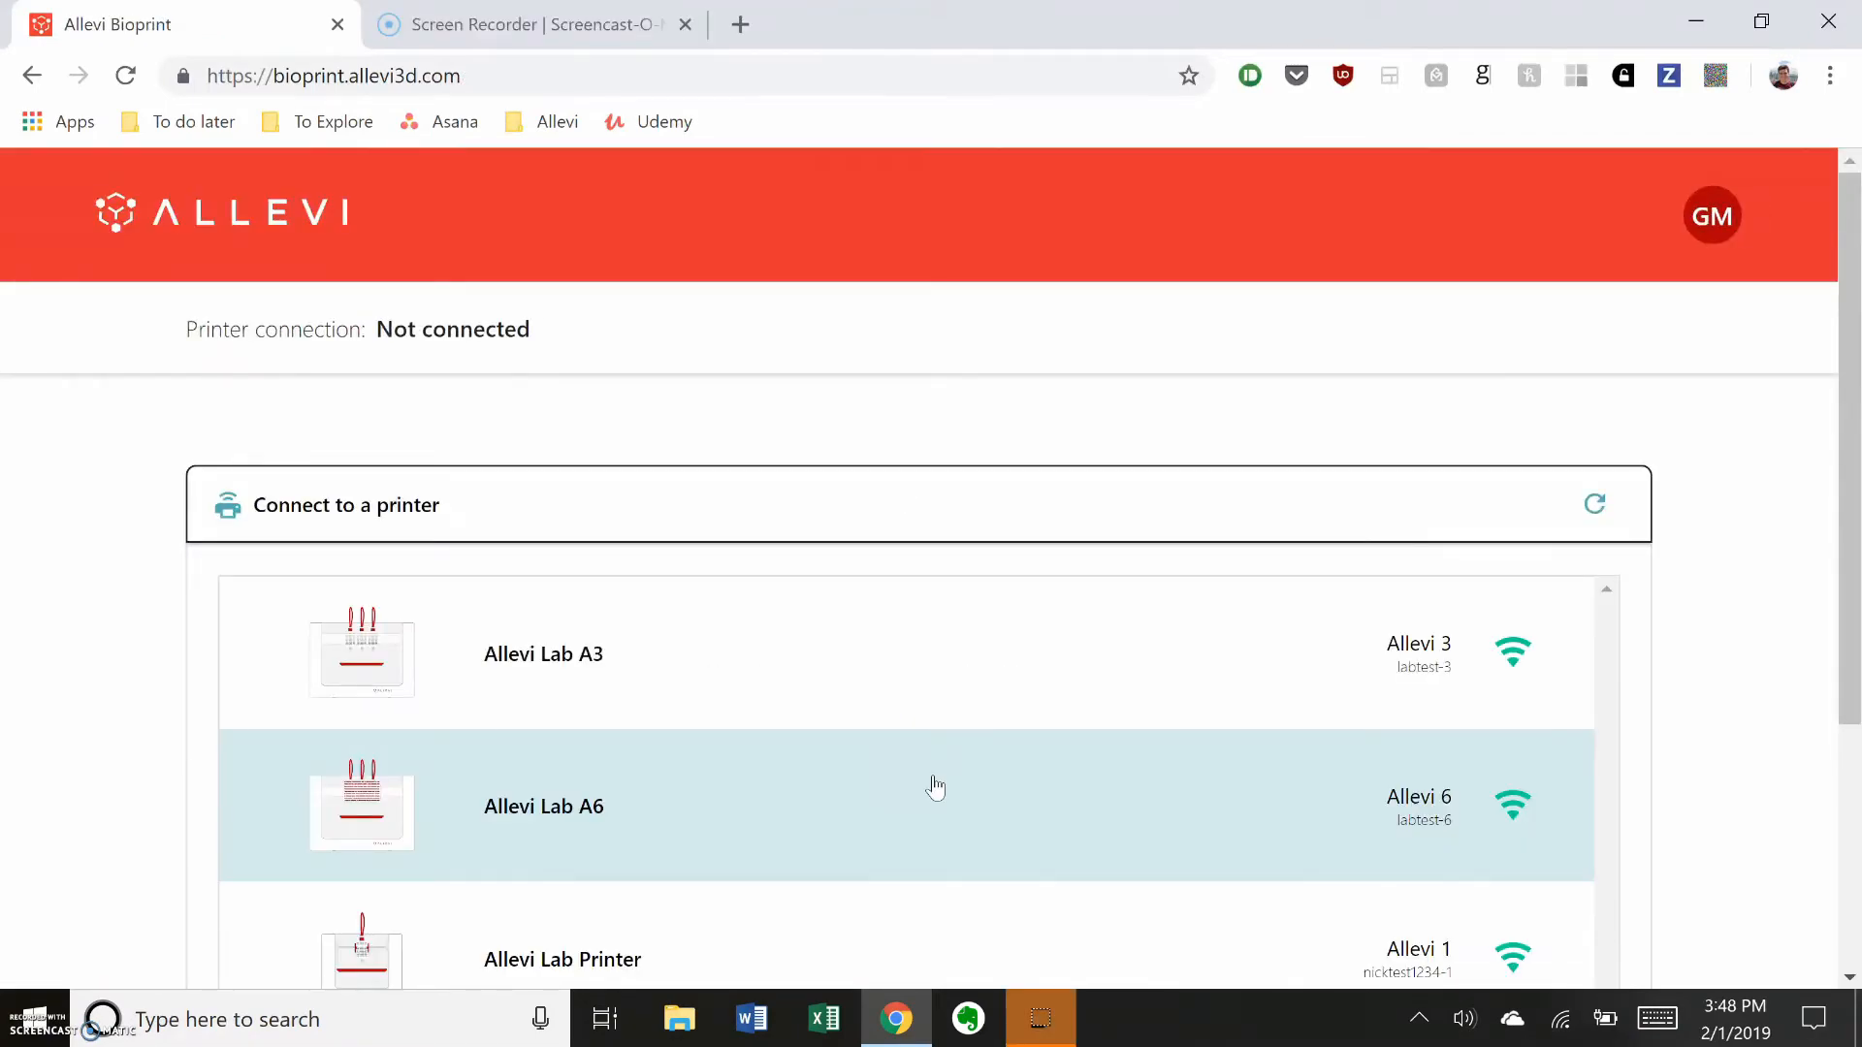
scroll(1726, 452, "down", 3)
scroll(1725, 451, "down", 2)
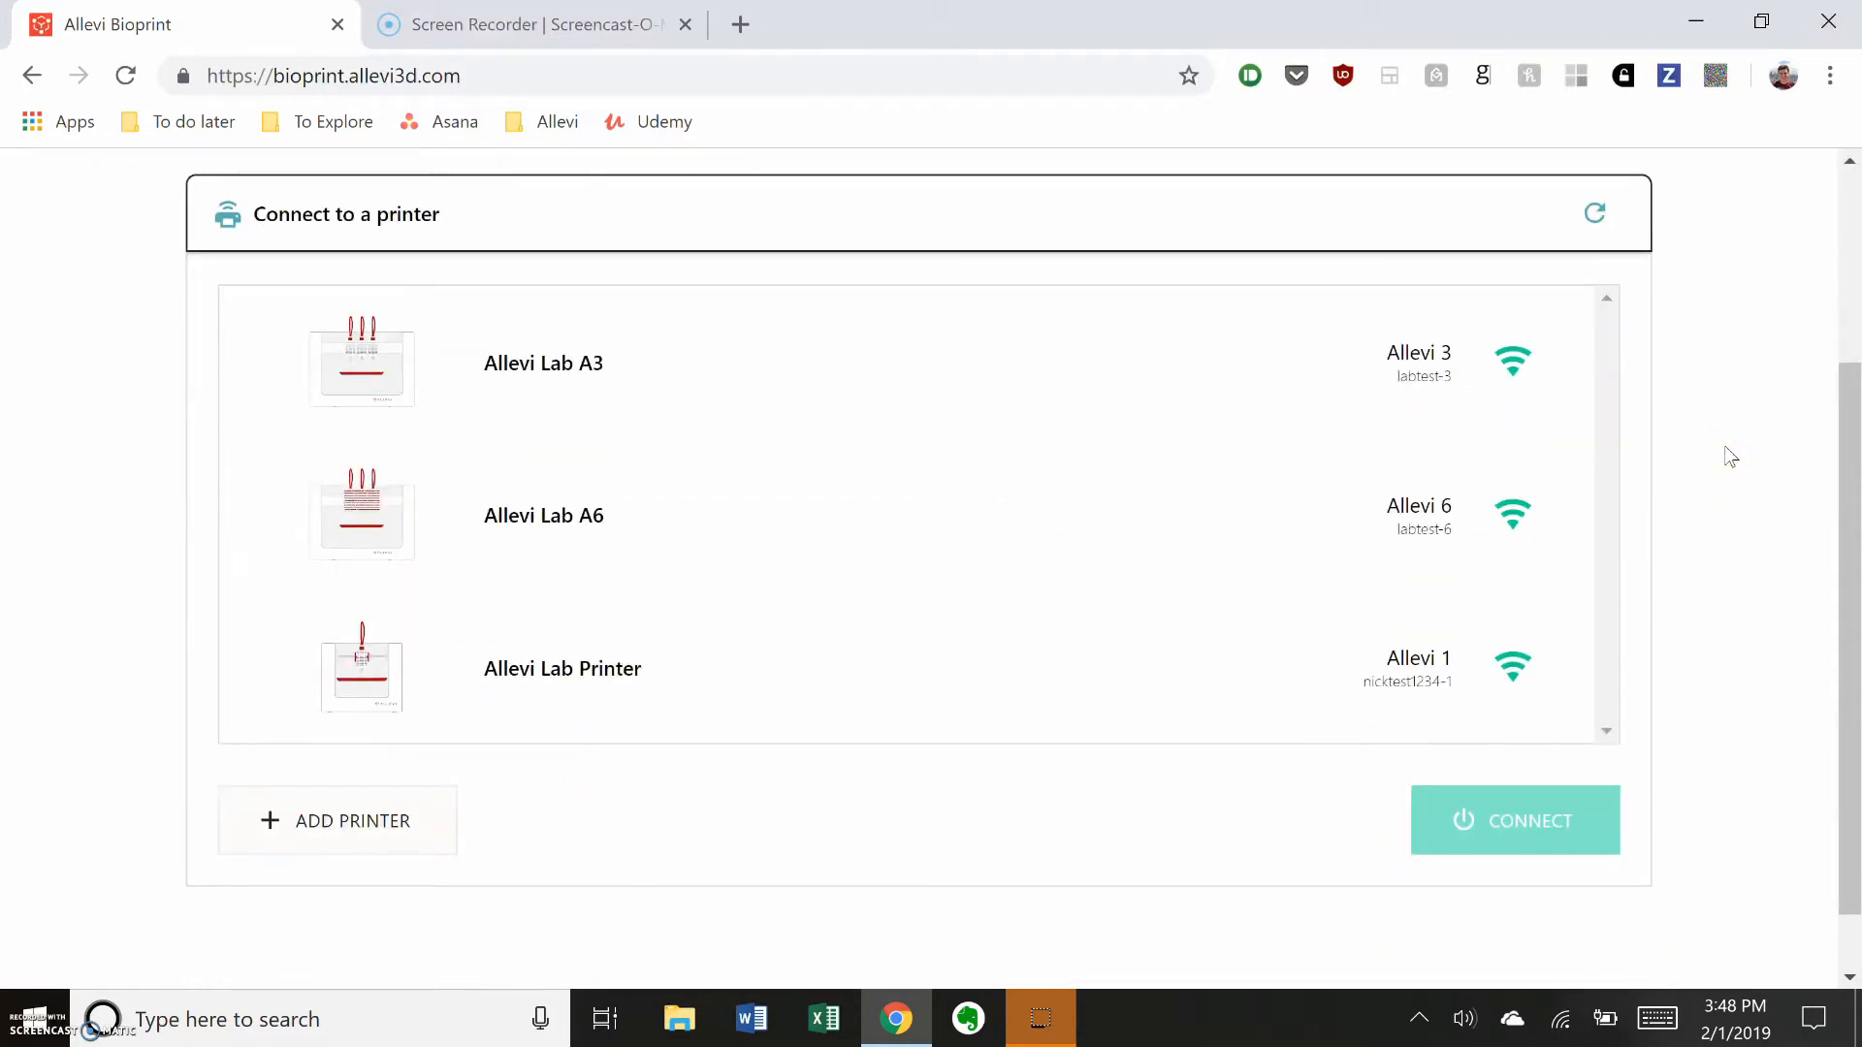
Connect the dashboard to the Allevi Lab A3 printer from the available-printers list.
left_click(593, 392)
left_click(1409, 382)
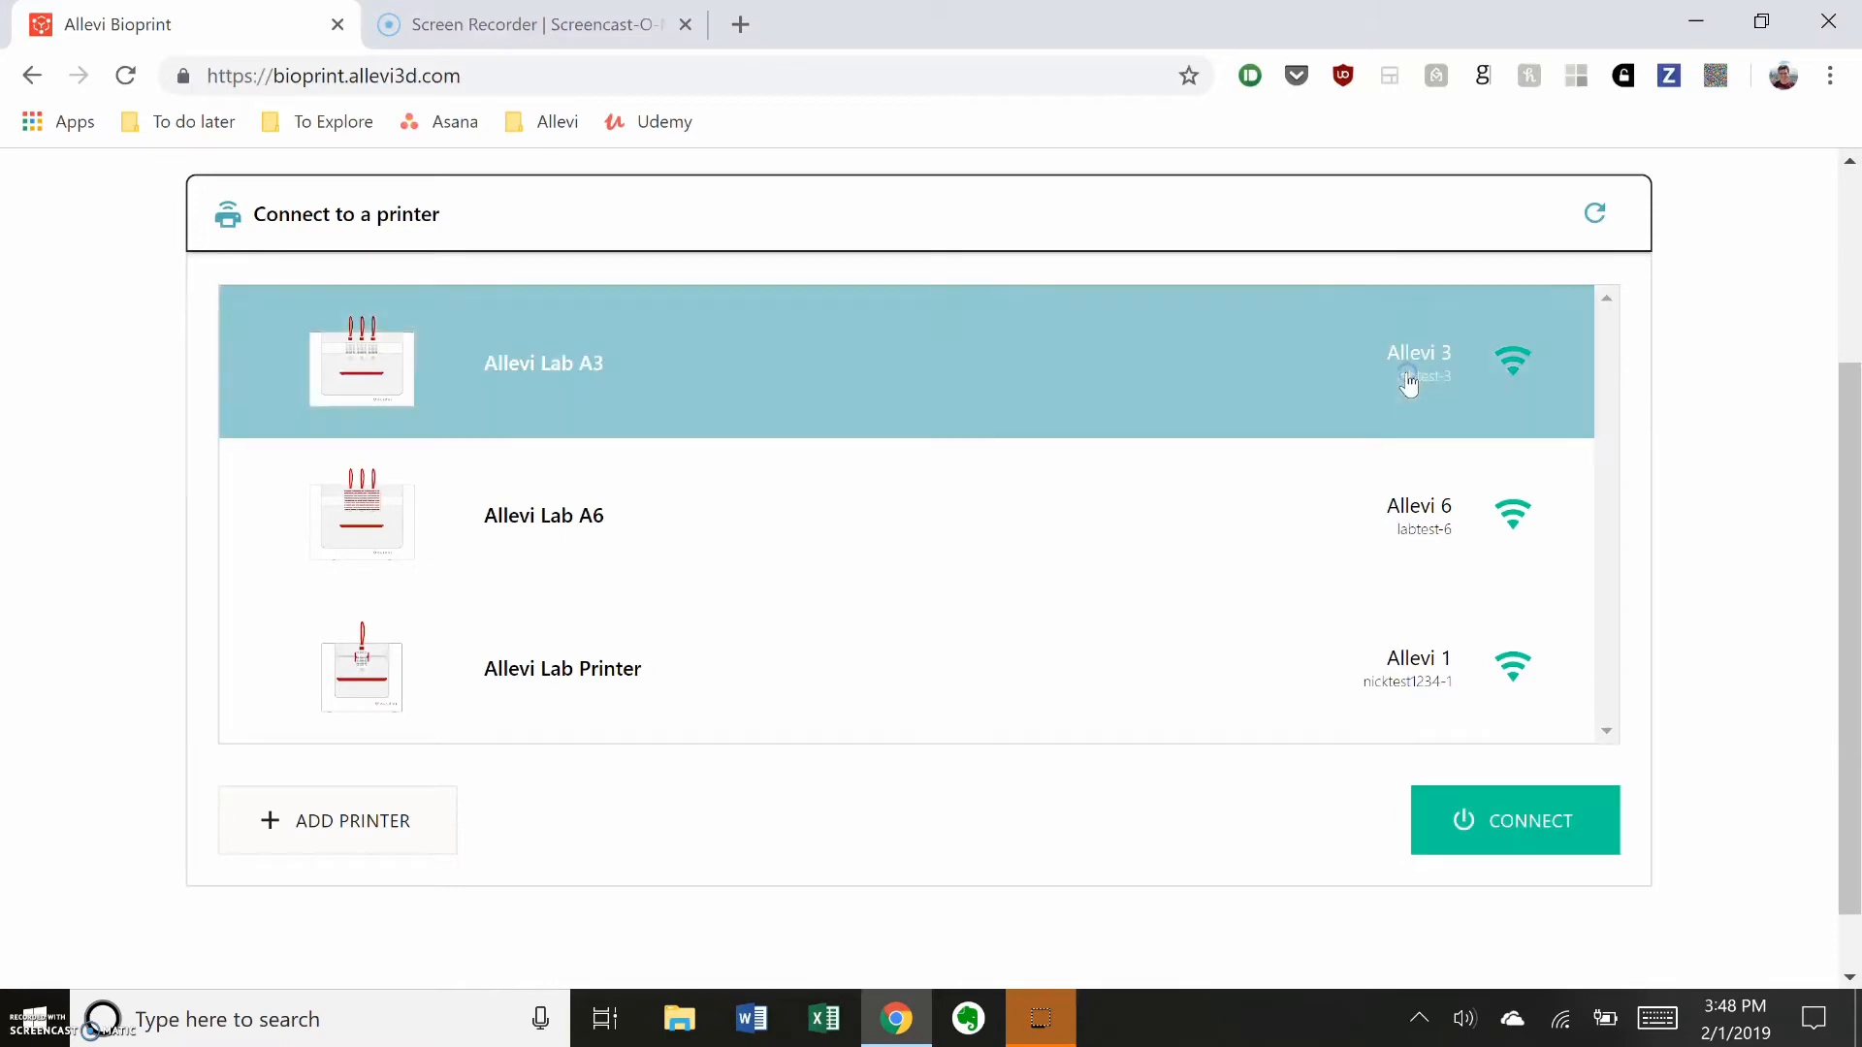
left_click(1506, 824)
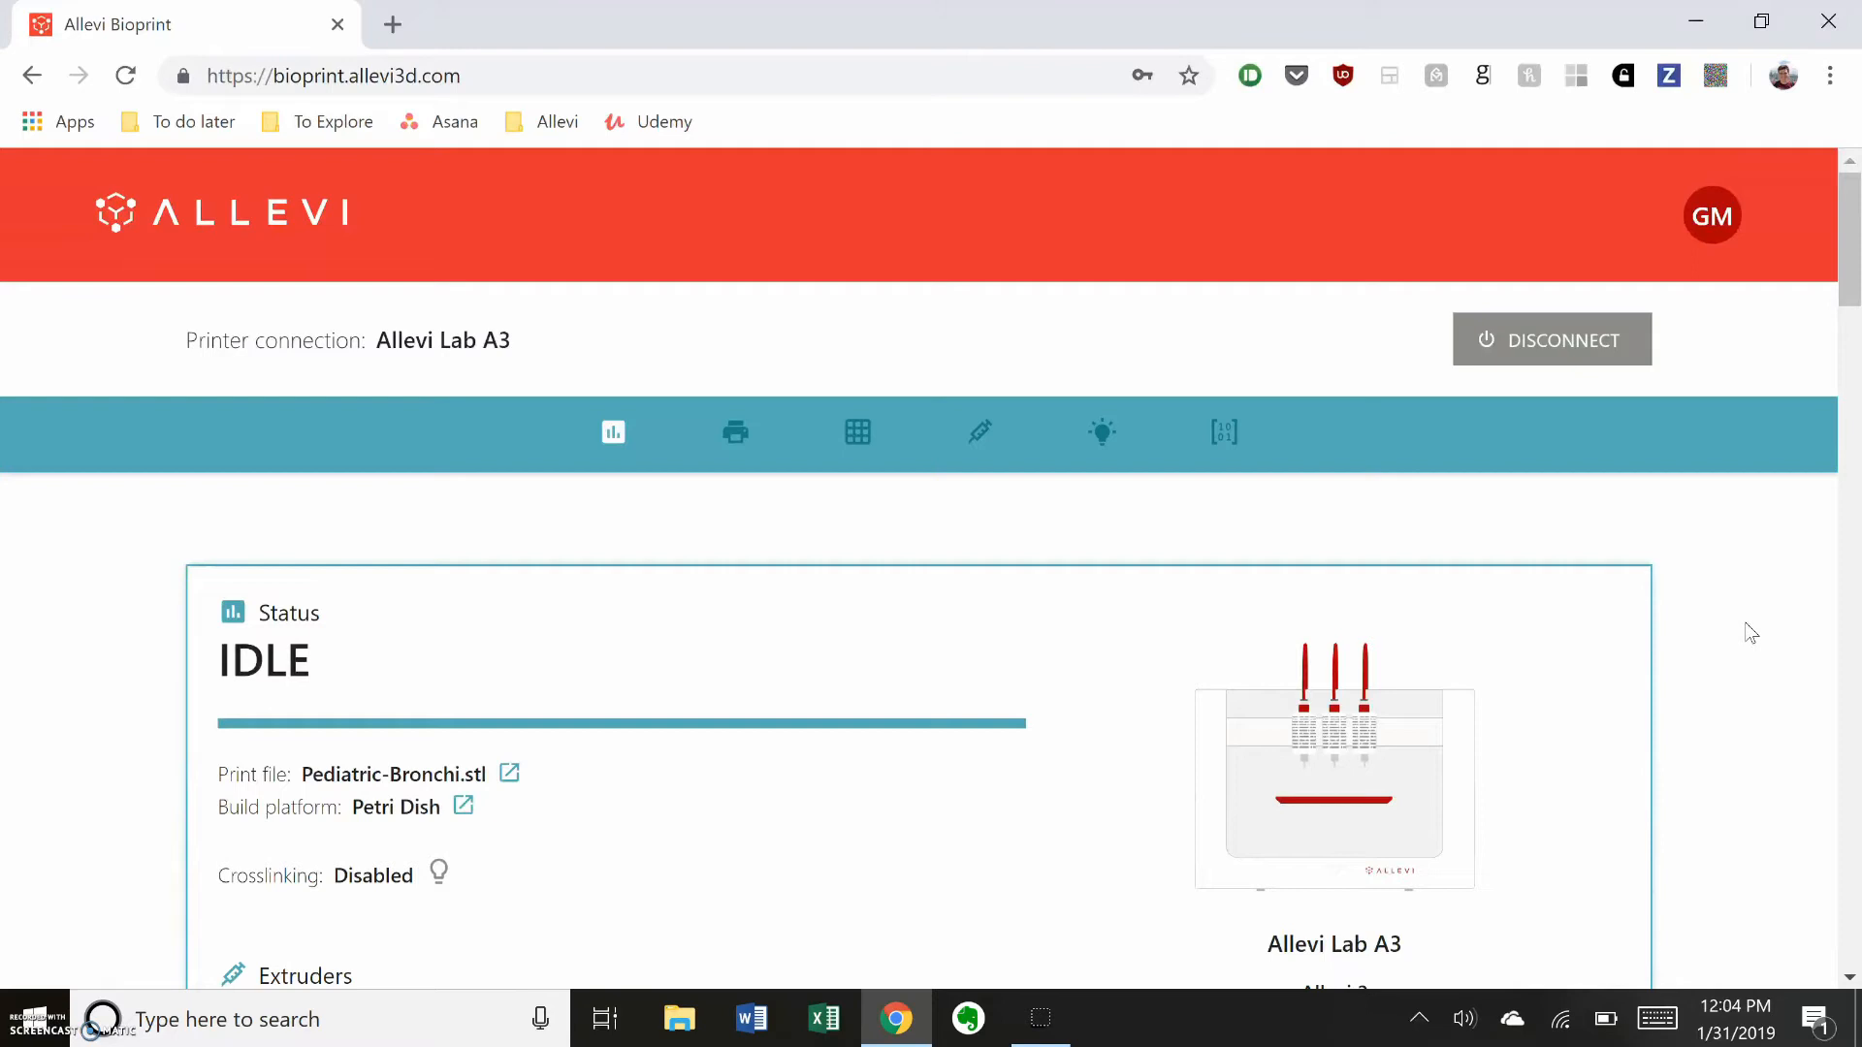
scroll(1750, 631, "down", 3)
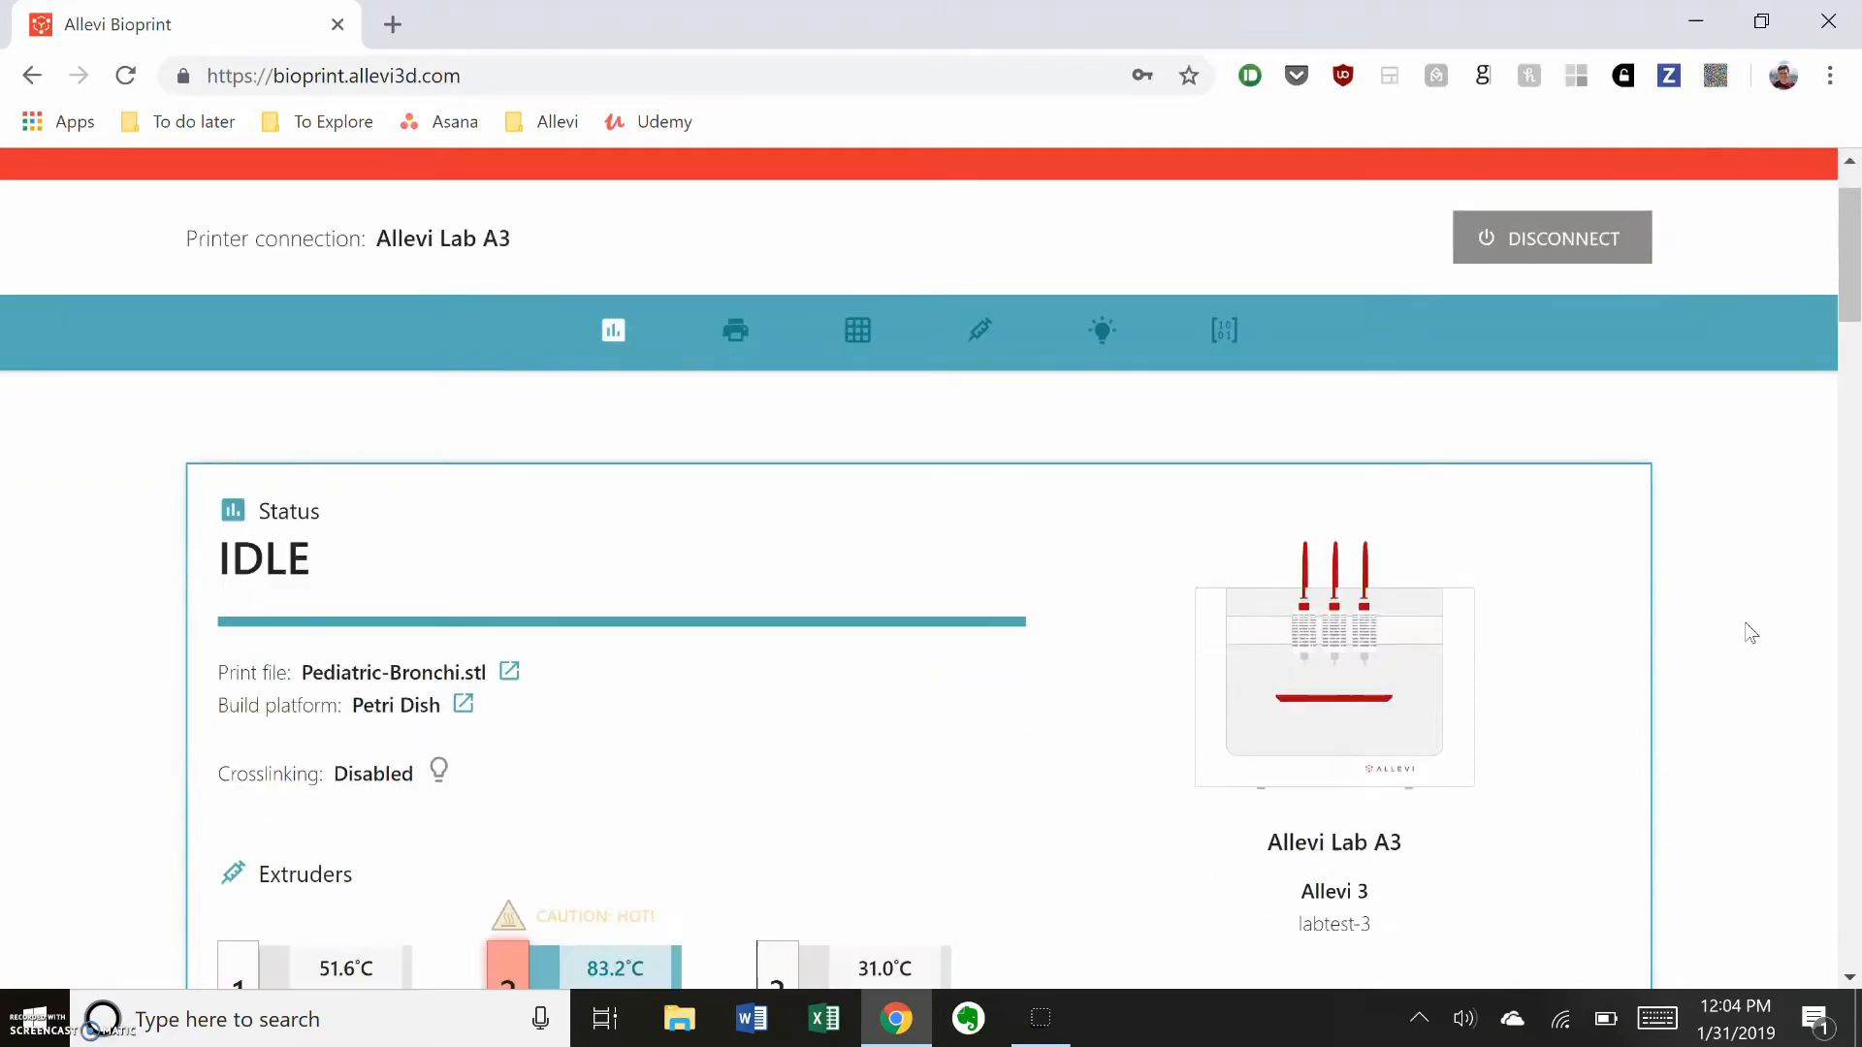
scroll(1750, 632, "down", 2)
scroll(1750, 631, "down", 1)
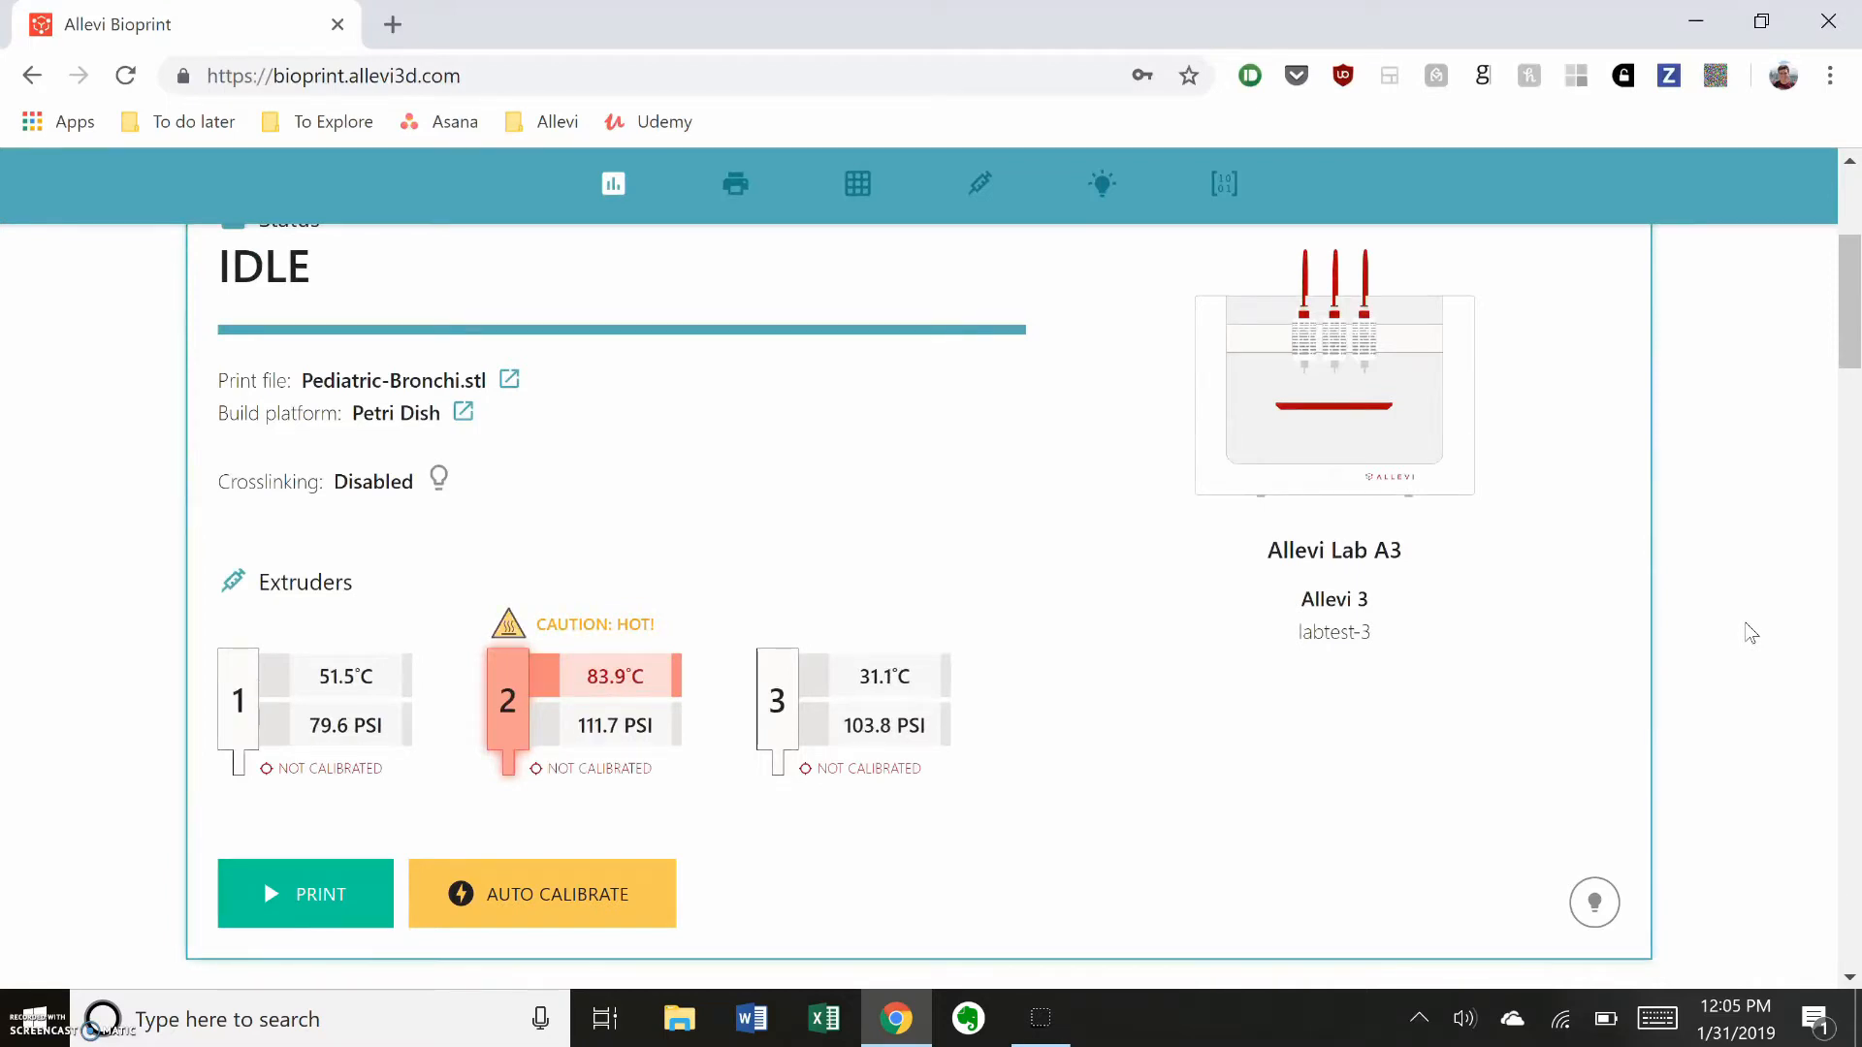
scroll(1751, 633, "down", 4)
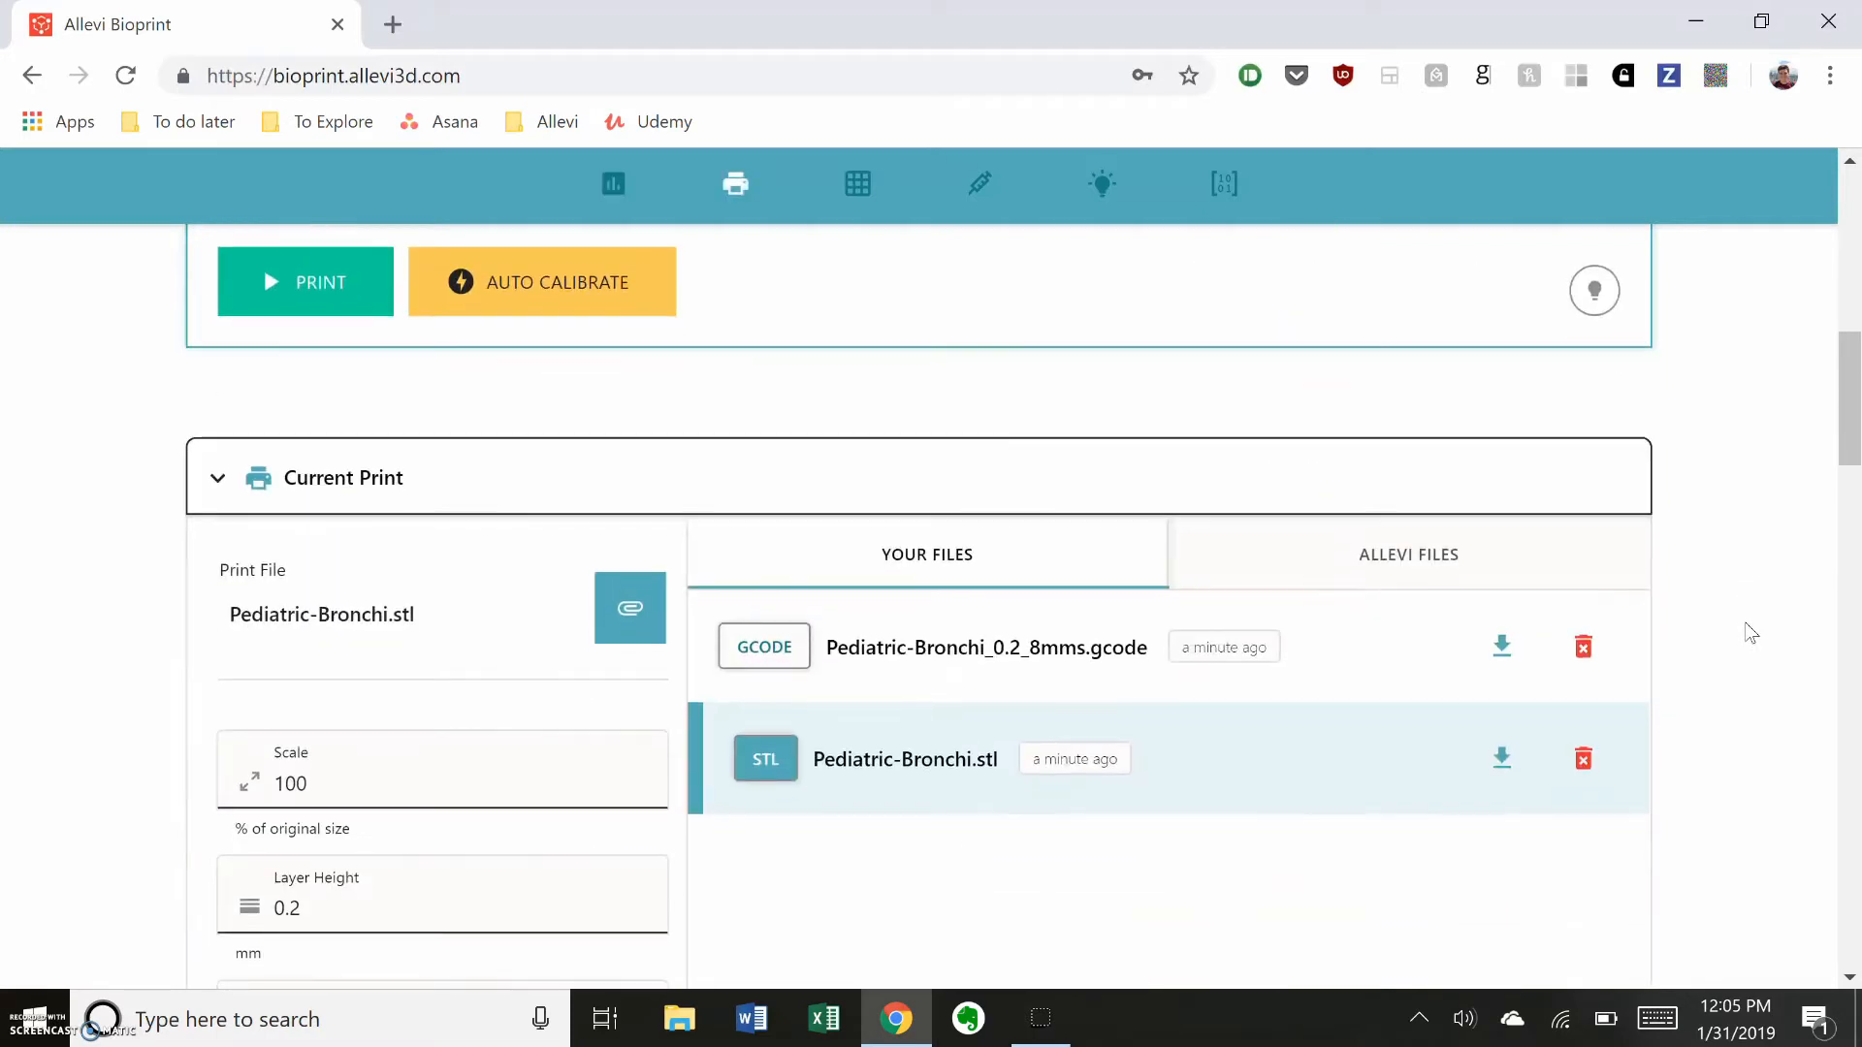
scroll(1749, 633, "down", 1)
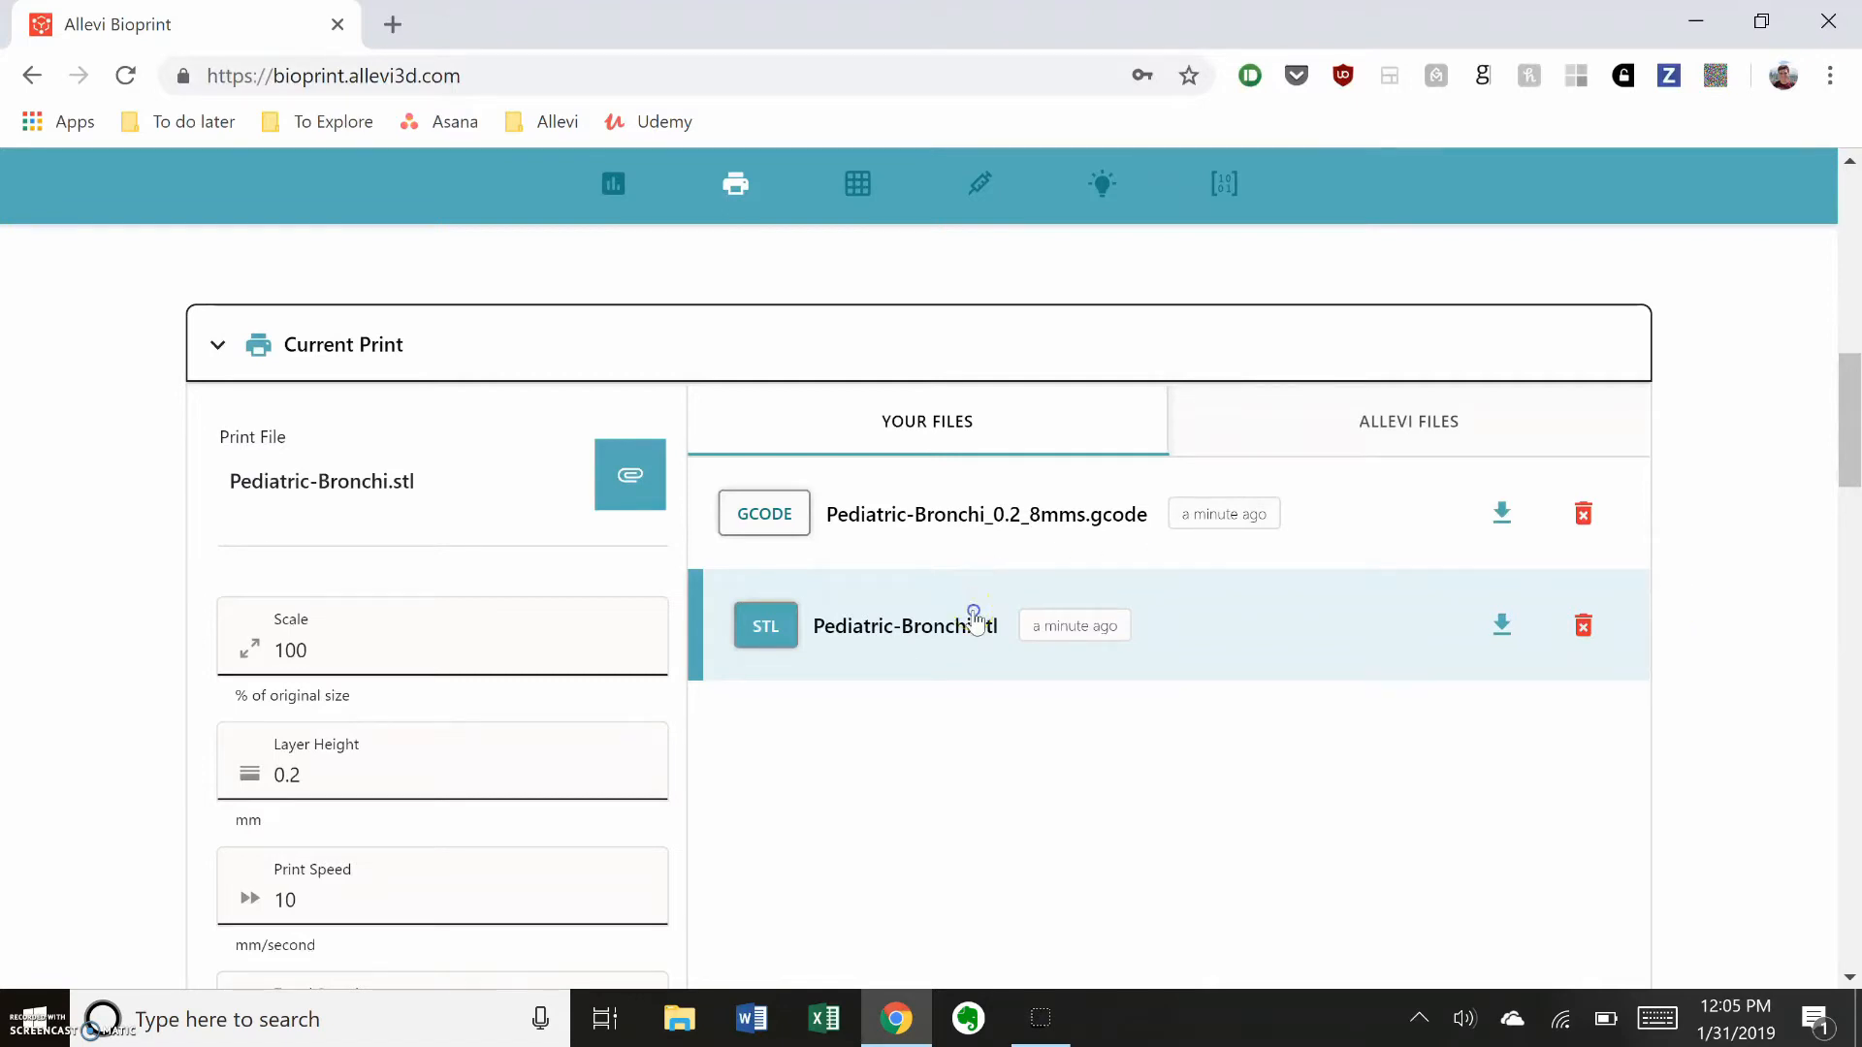
scroll(117, 677, "down", 1)
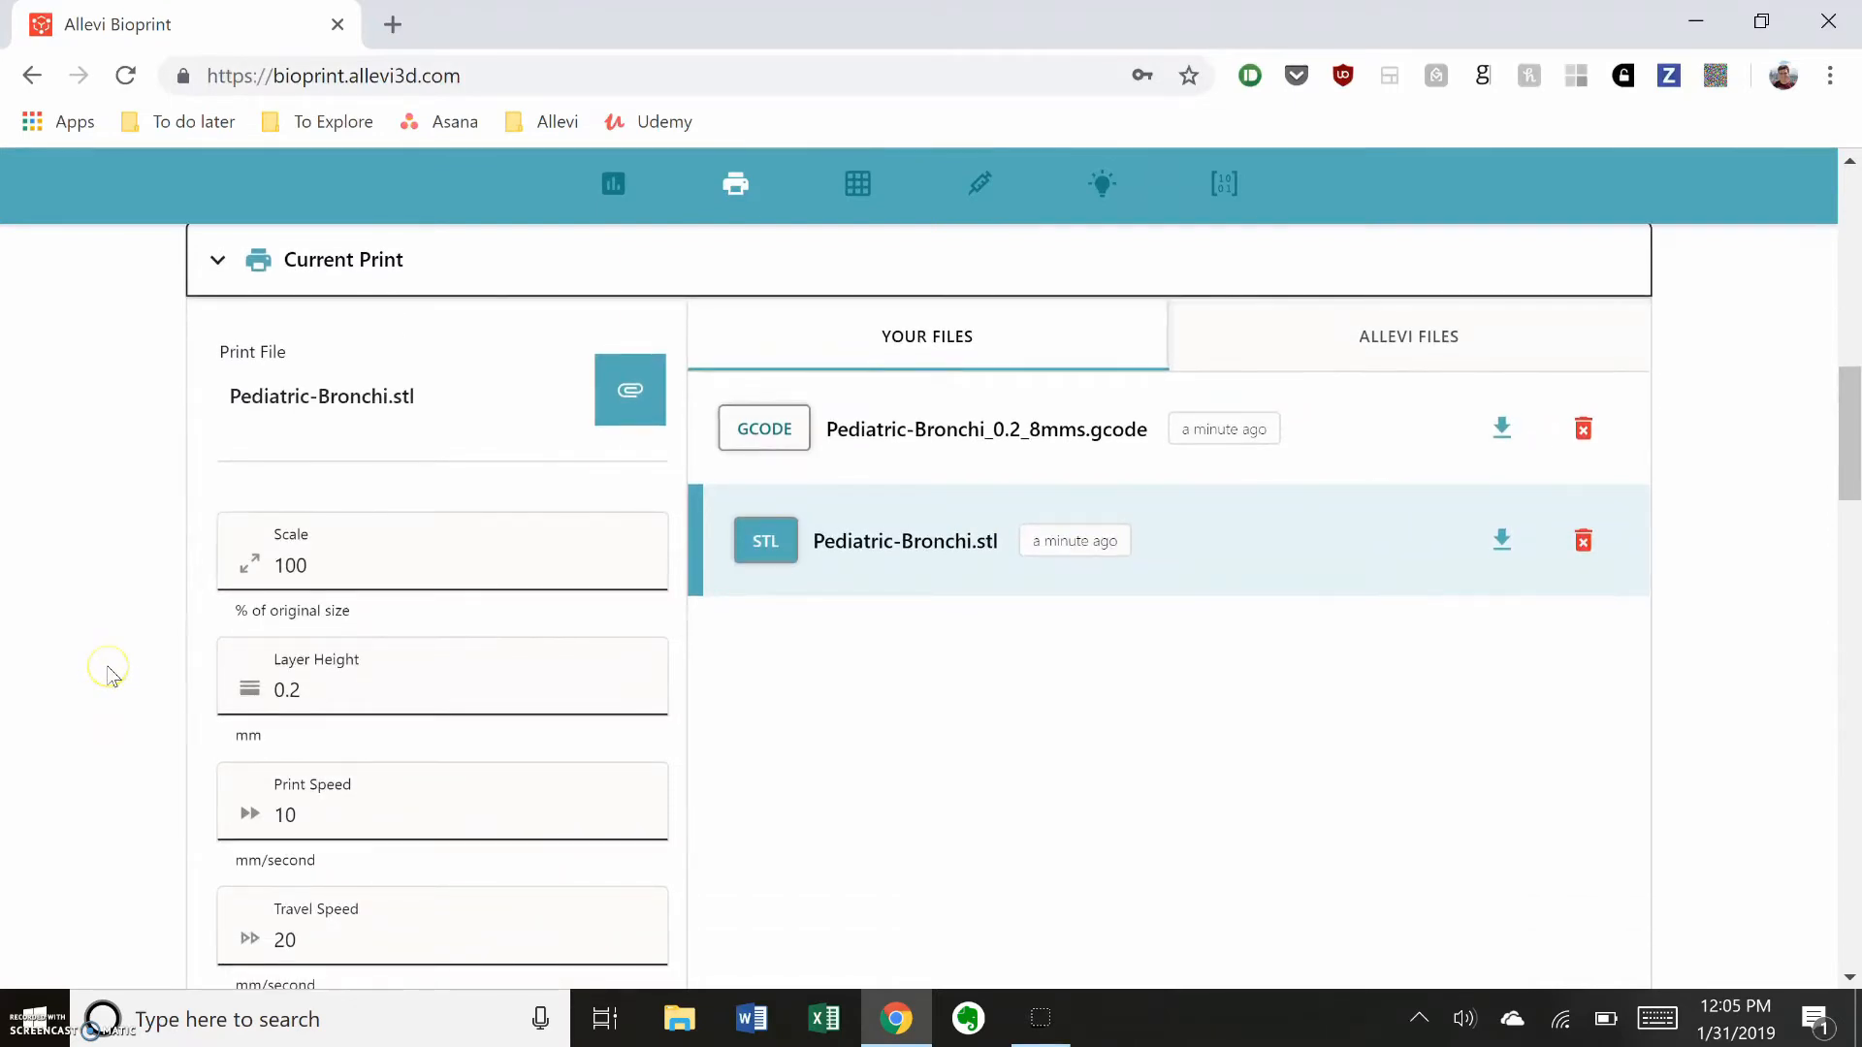
scroll(112, 667, "down", 1)
scroll(112, 677, "down", 1)
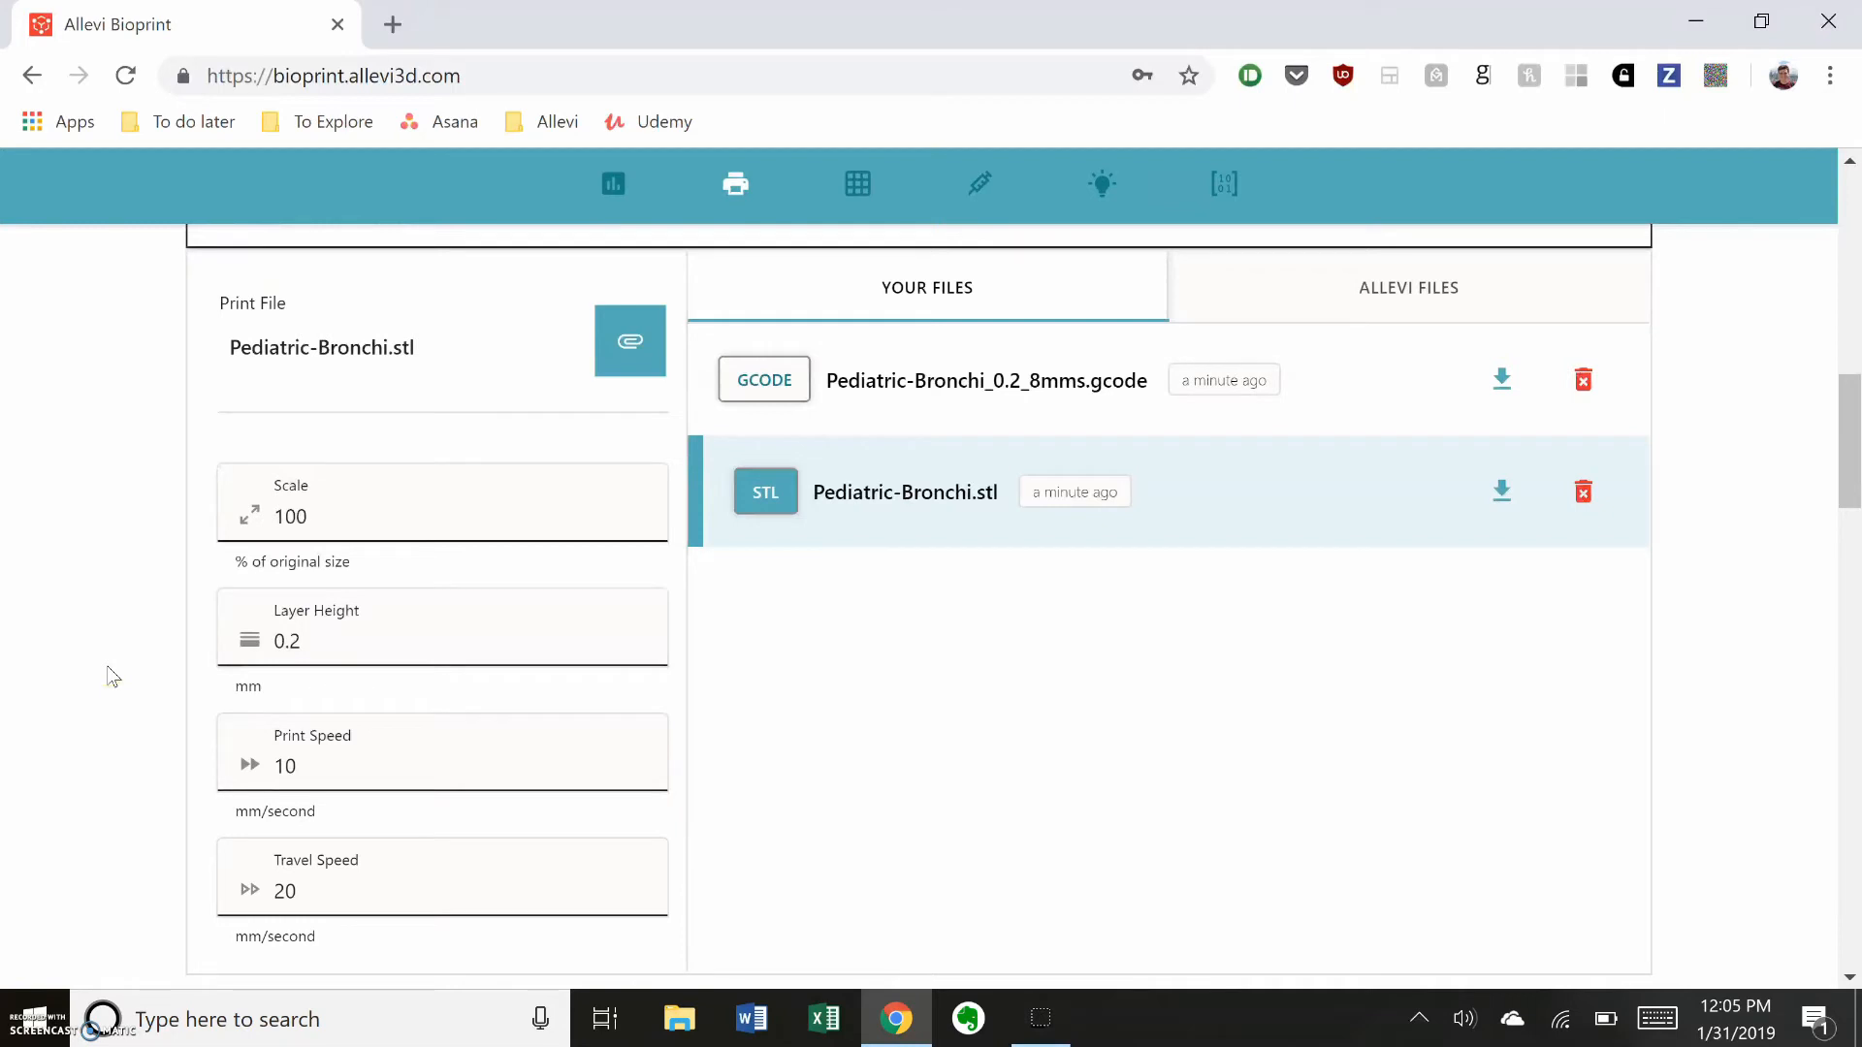
scroll(111, 676, "down", 2)
scroll(112, 677, "down", 4)
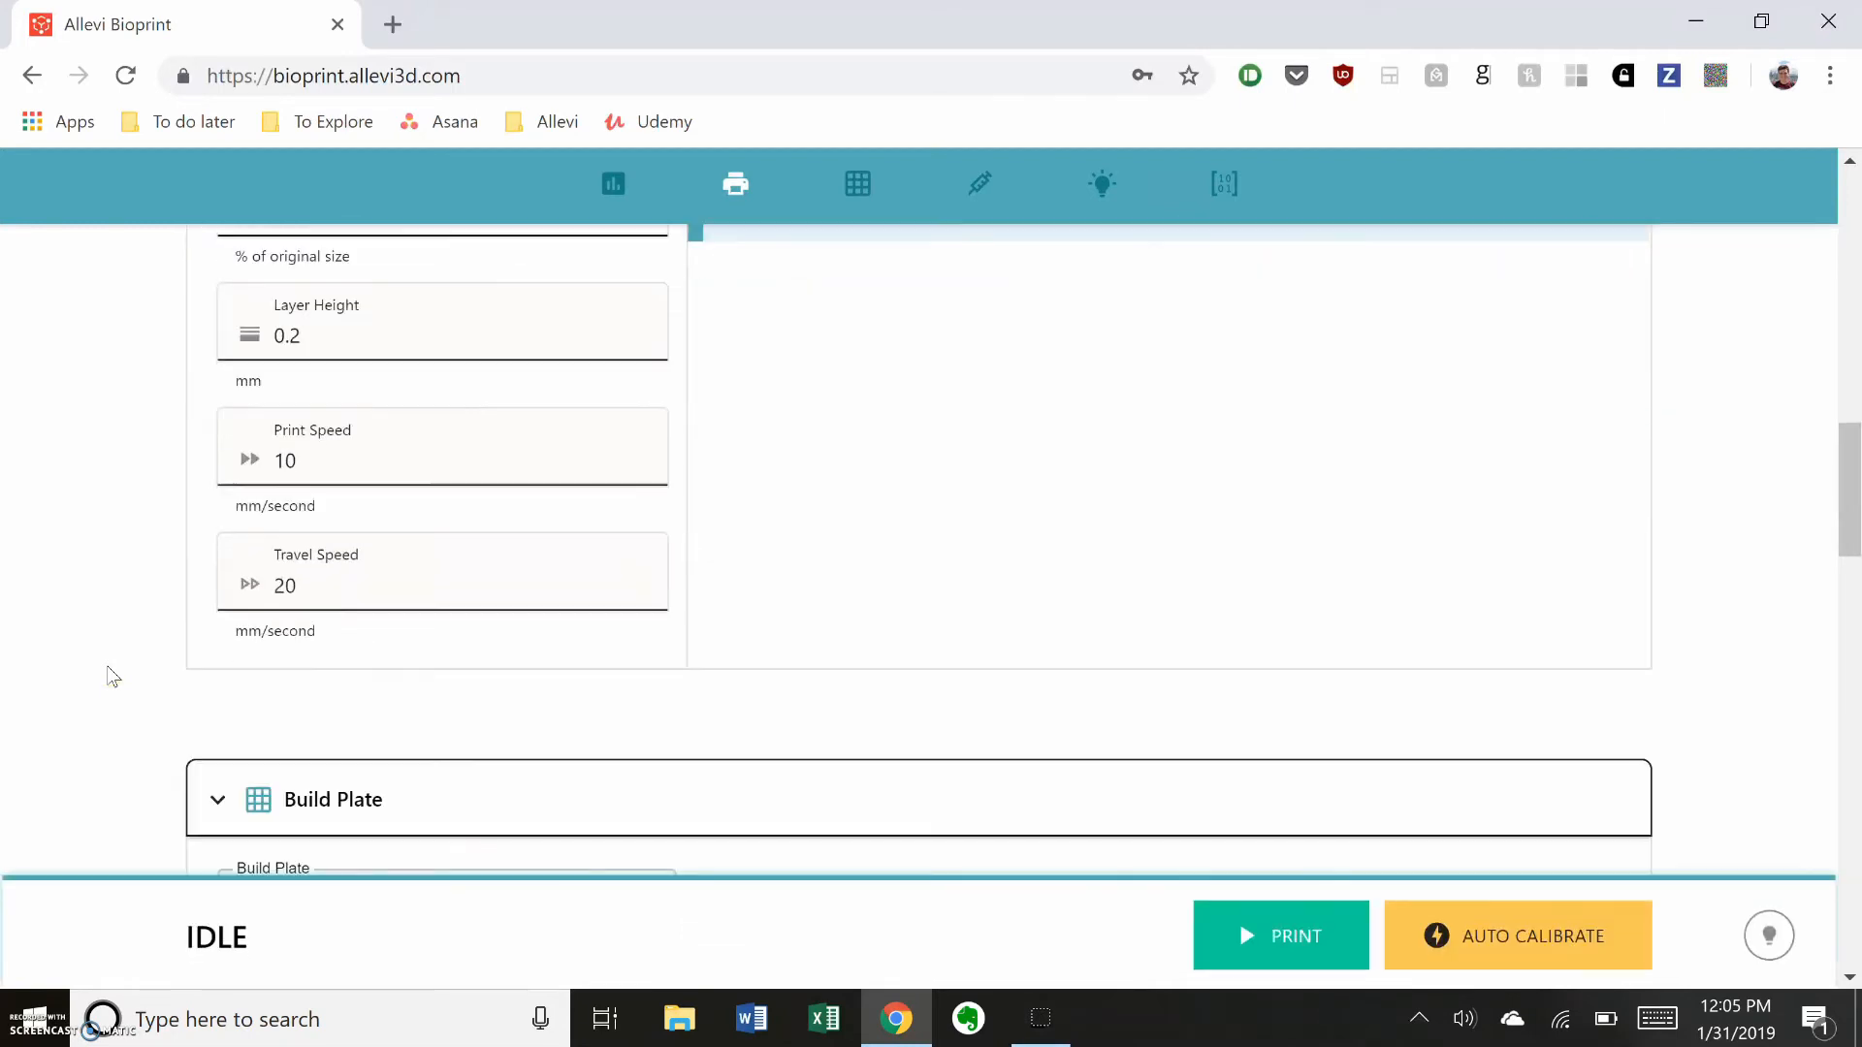
scroll(113, 677, "down", 2)
scroll(112, 677, "down", 2)
scroll(113, 677, "down", 1)
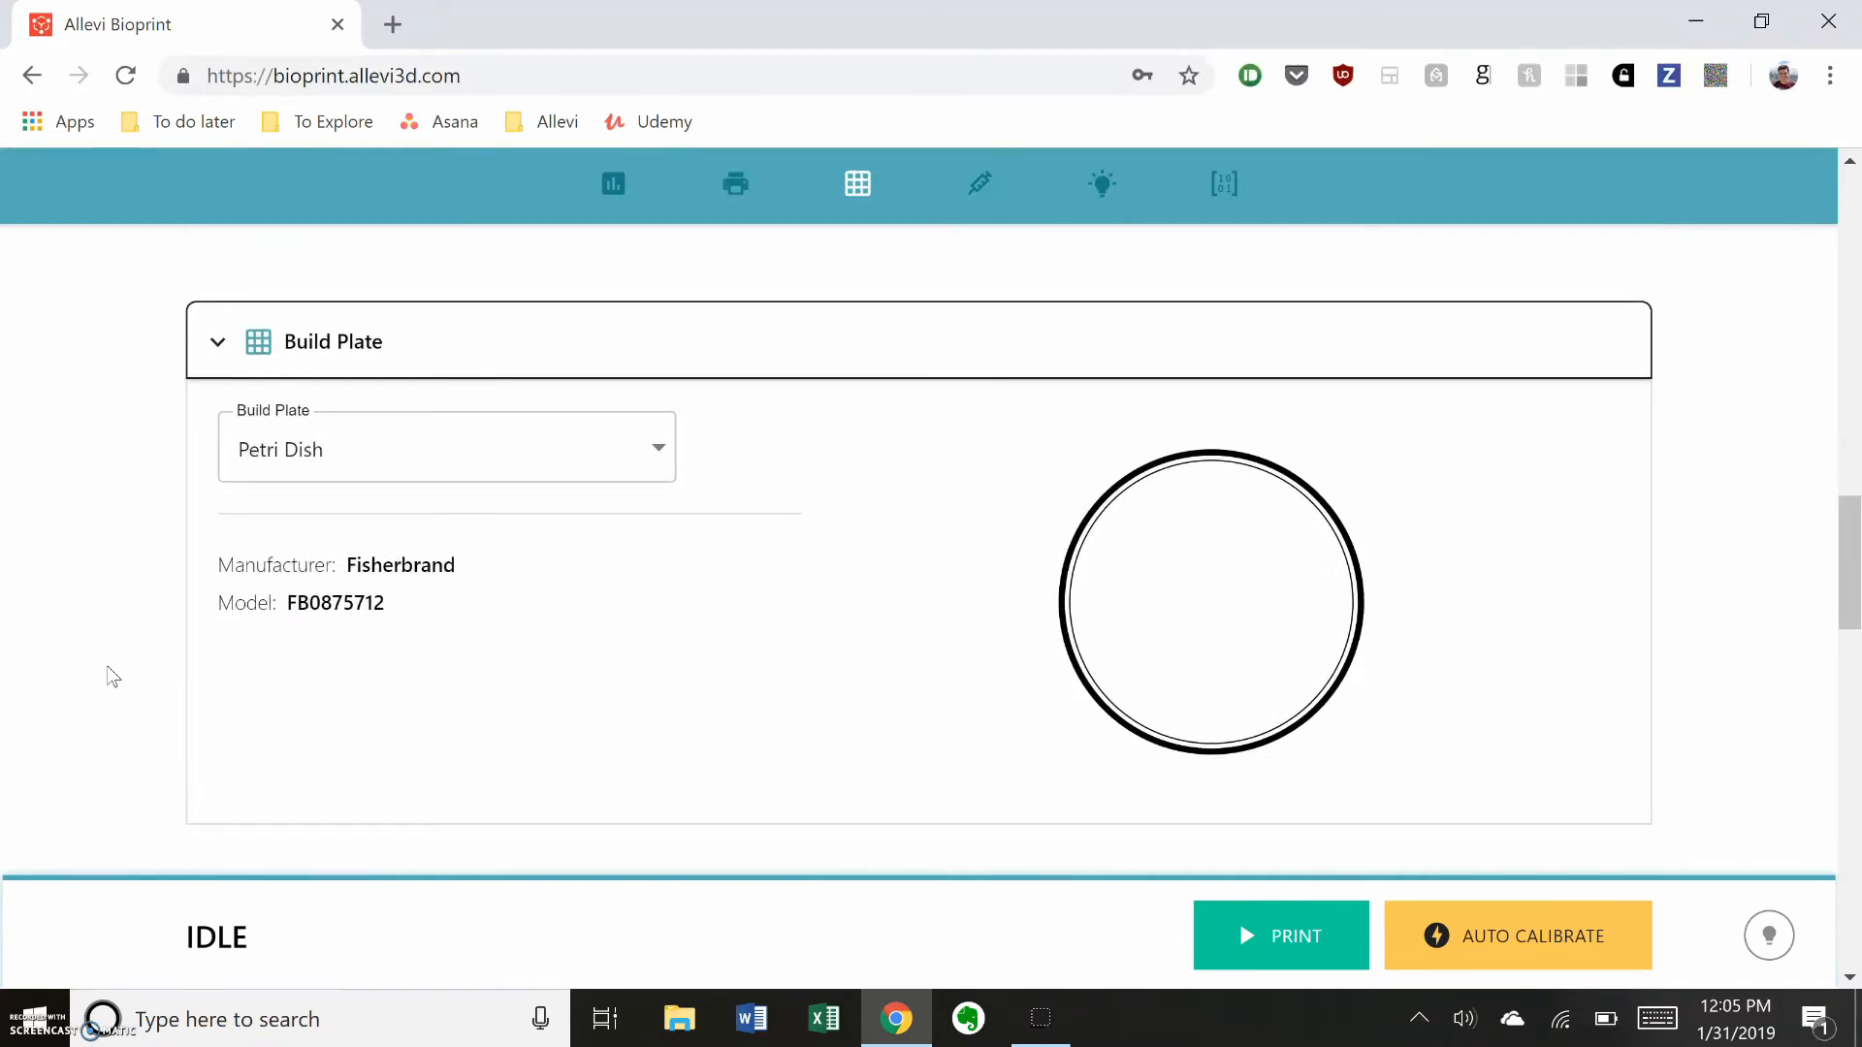
left_click(658, 449)
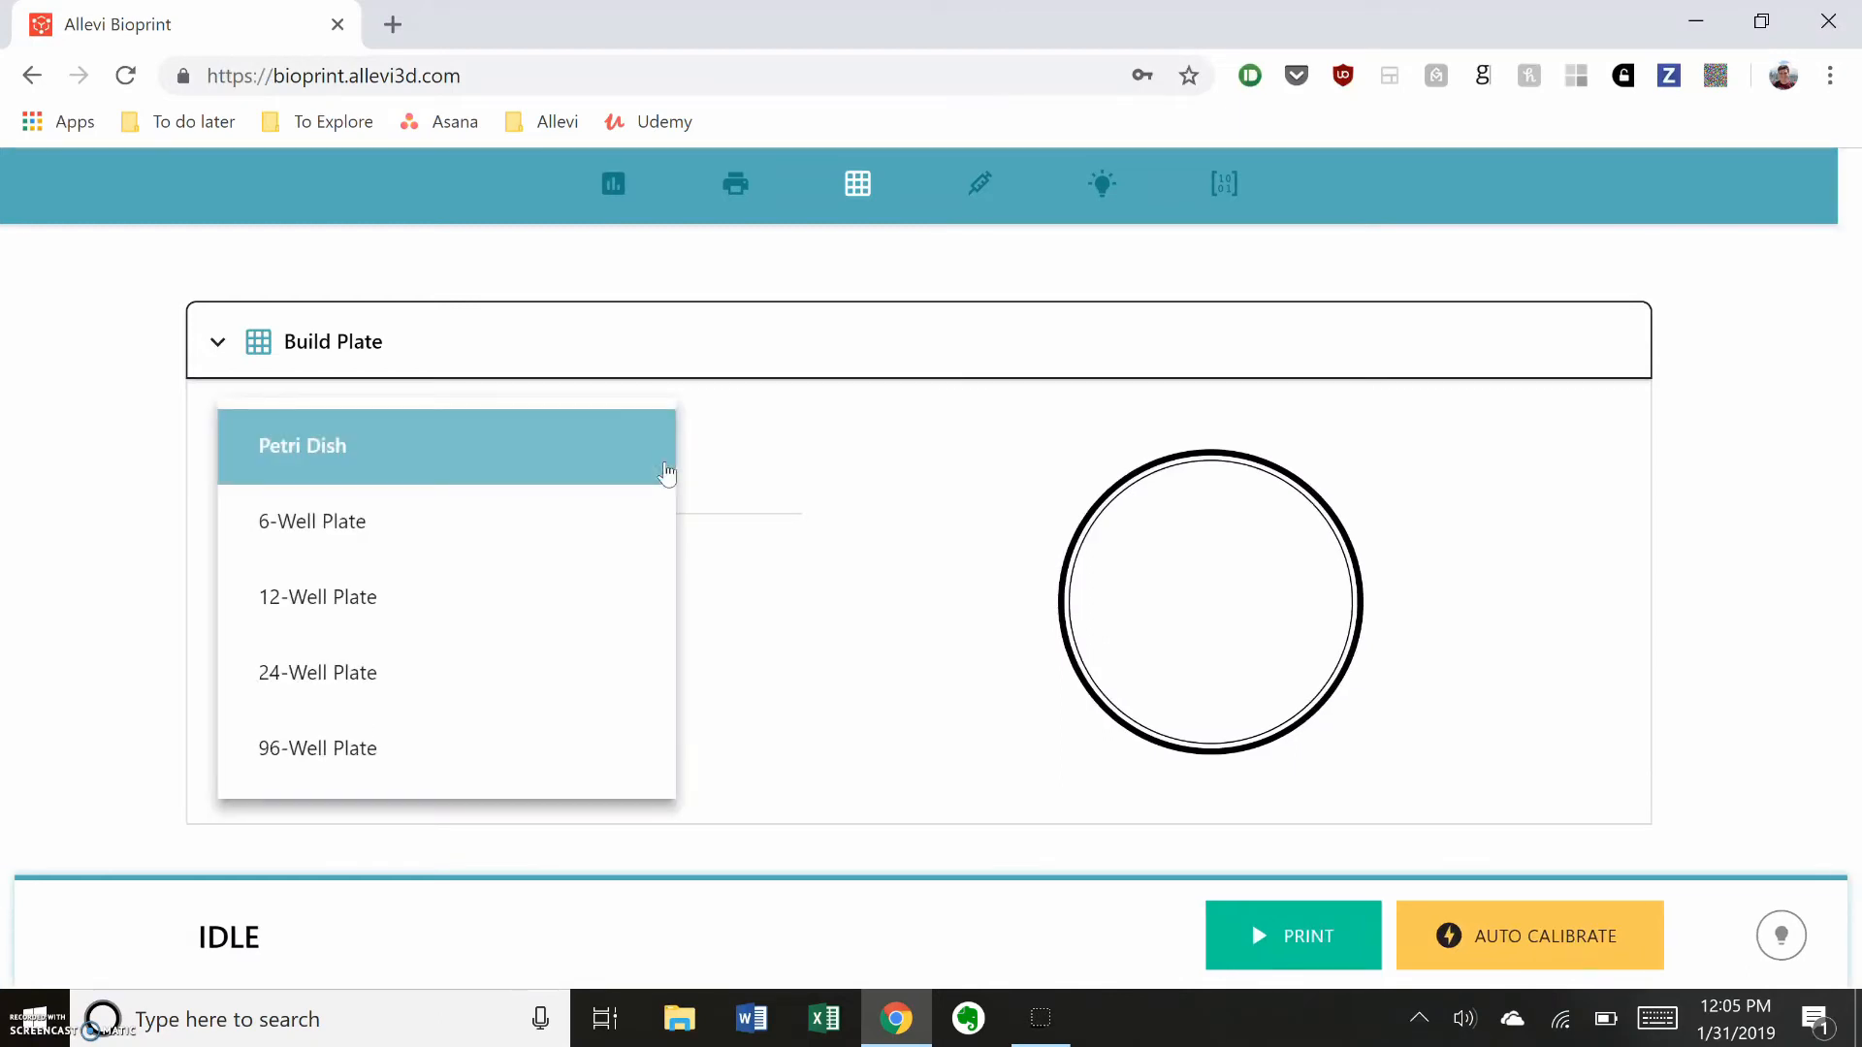
left_click(99, 597)
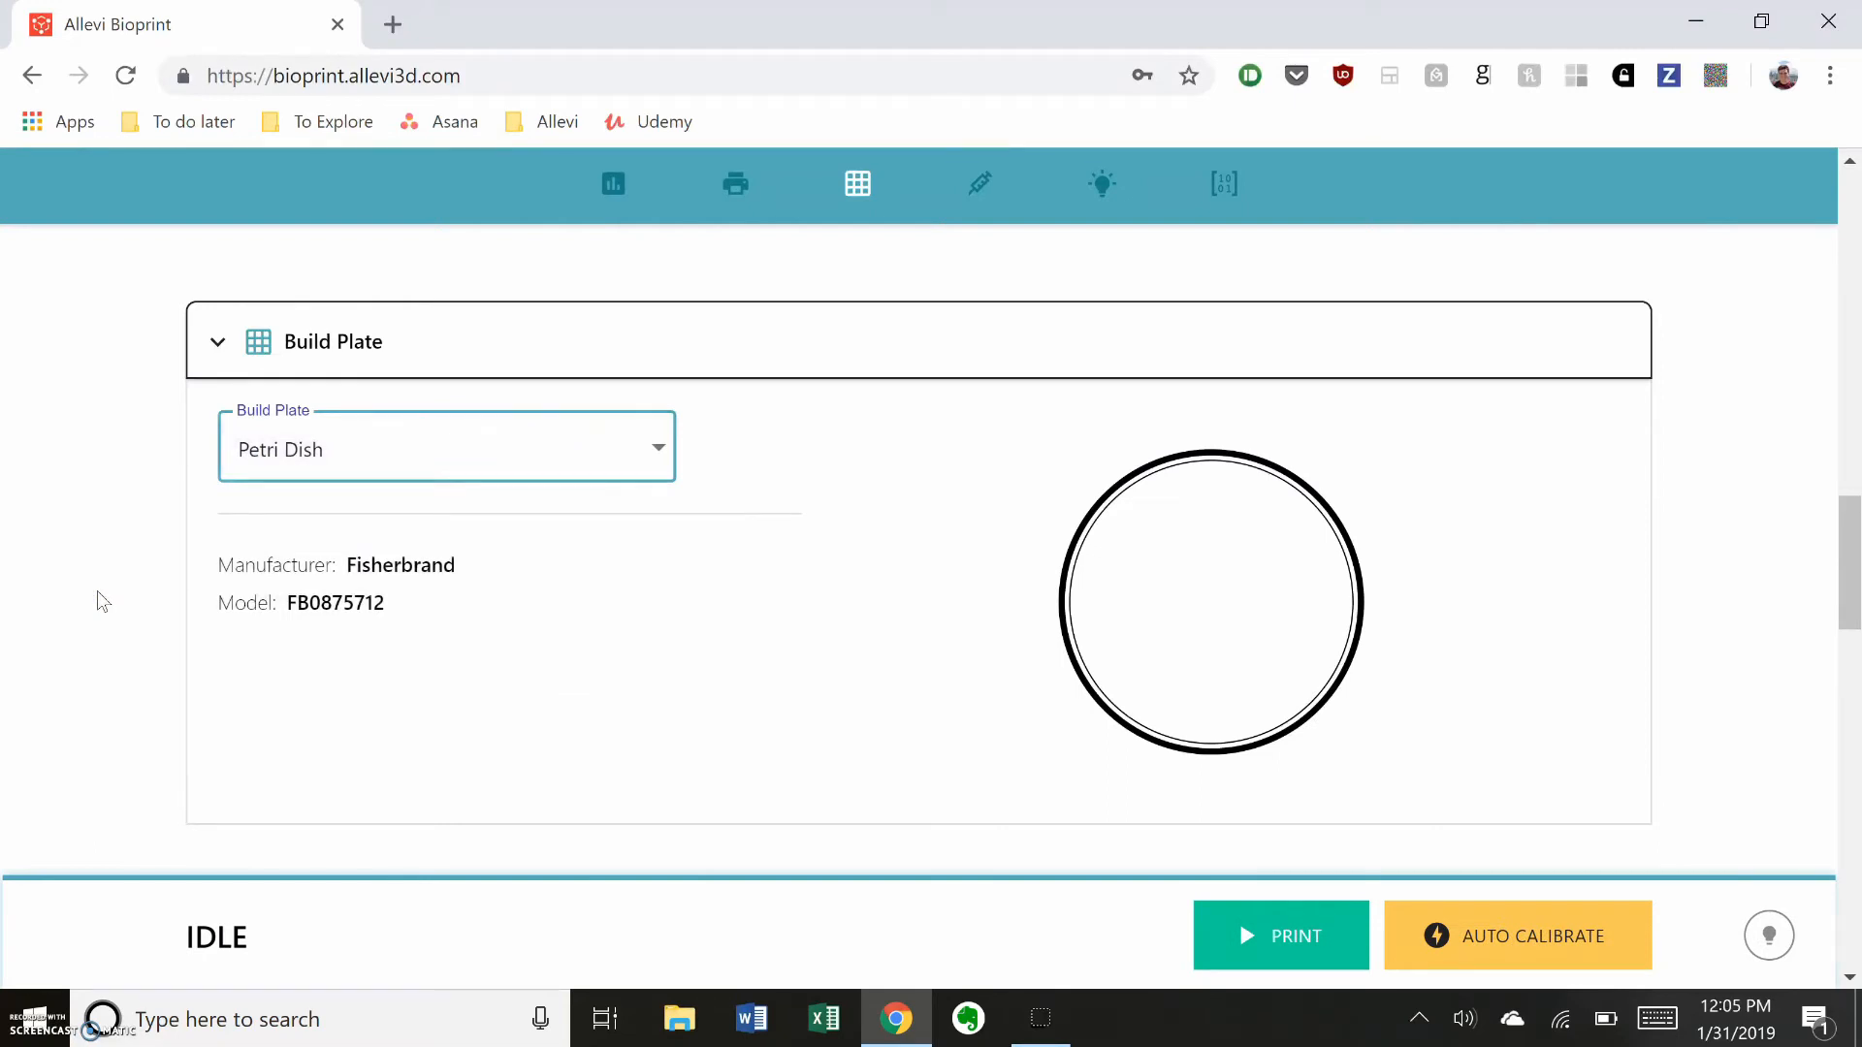
scroll(97, 591, "down", 5)
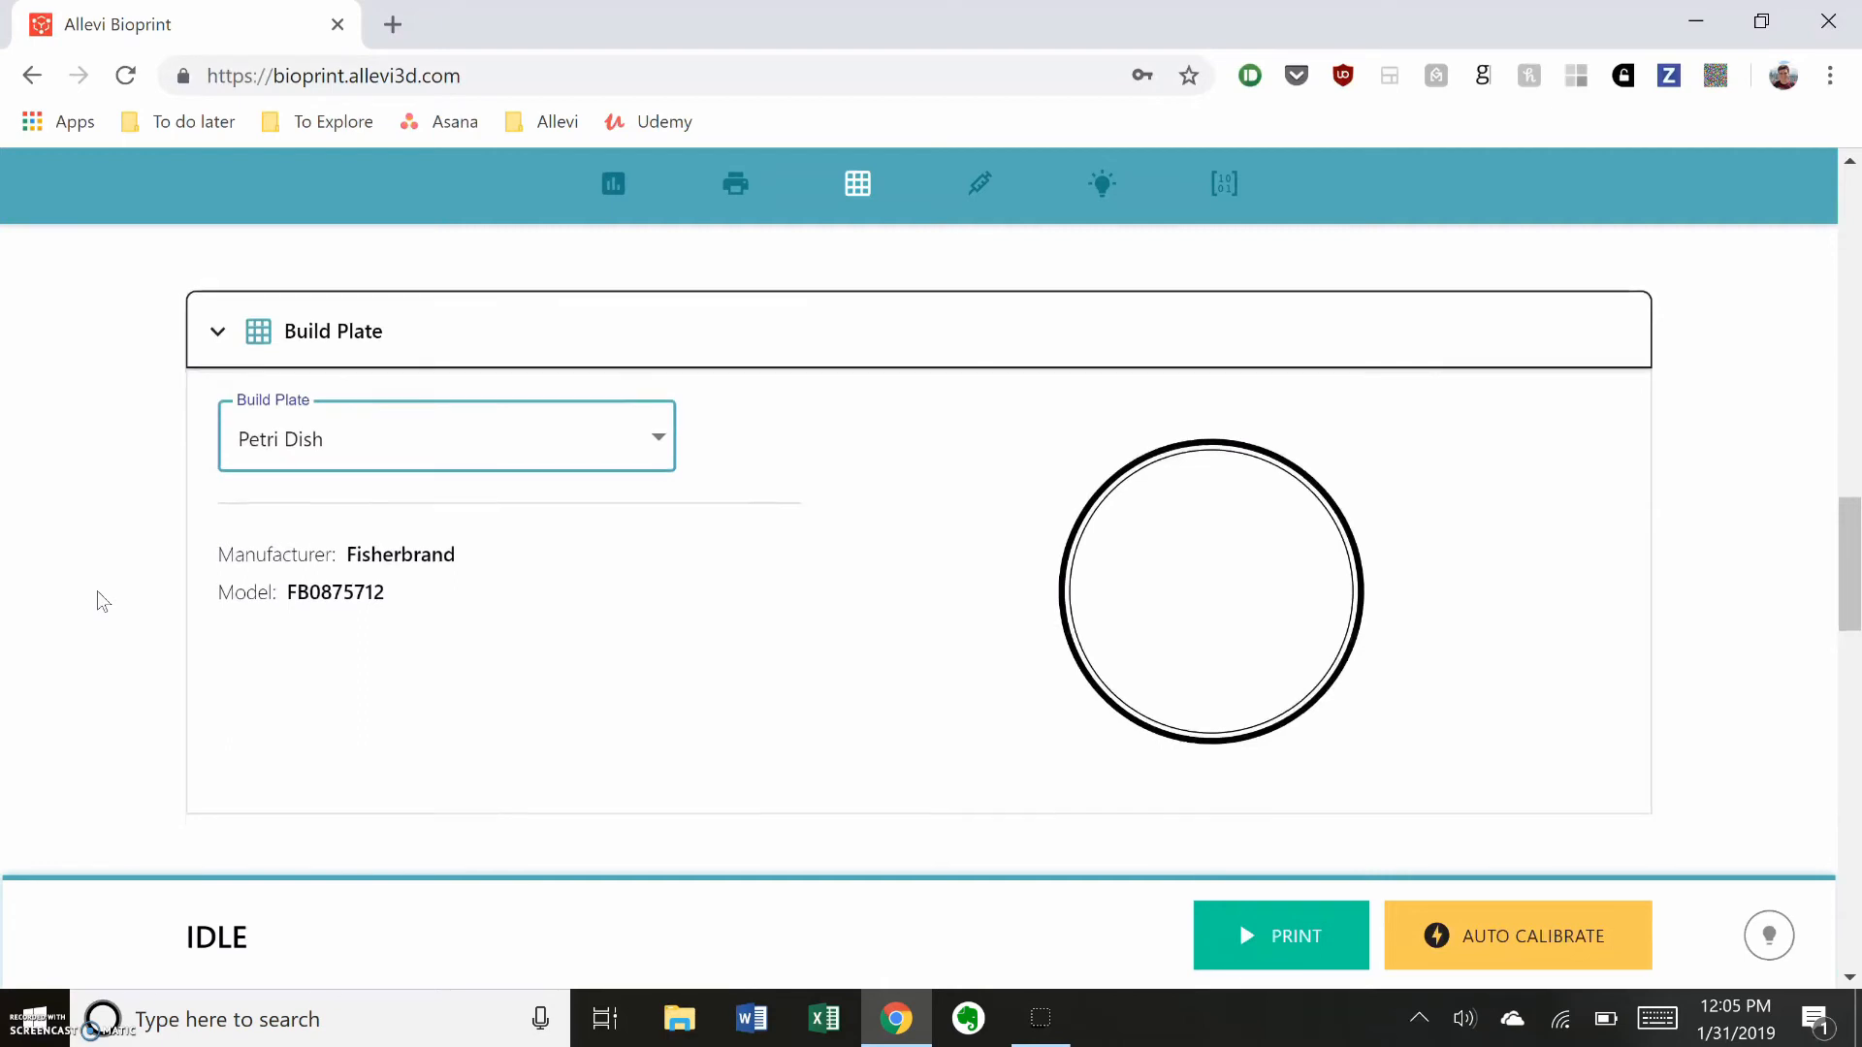
scroll(98, 590, "down", 1)
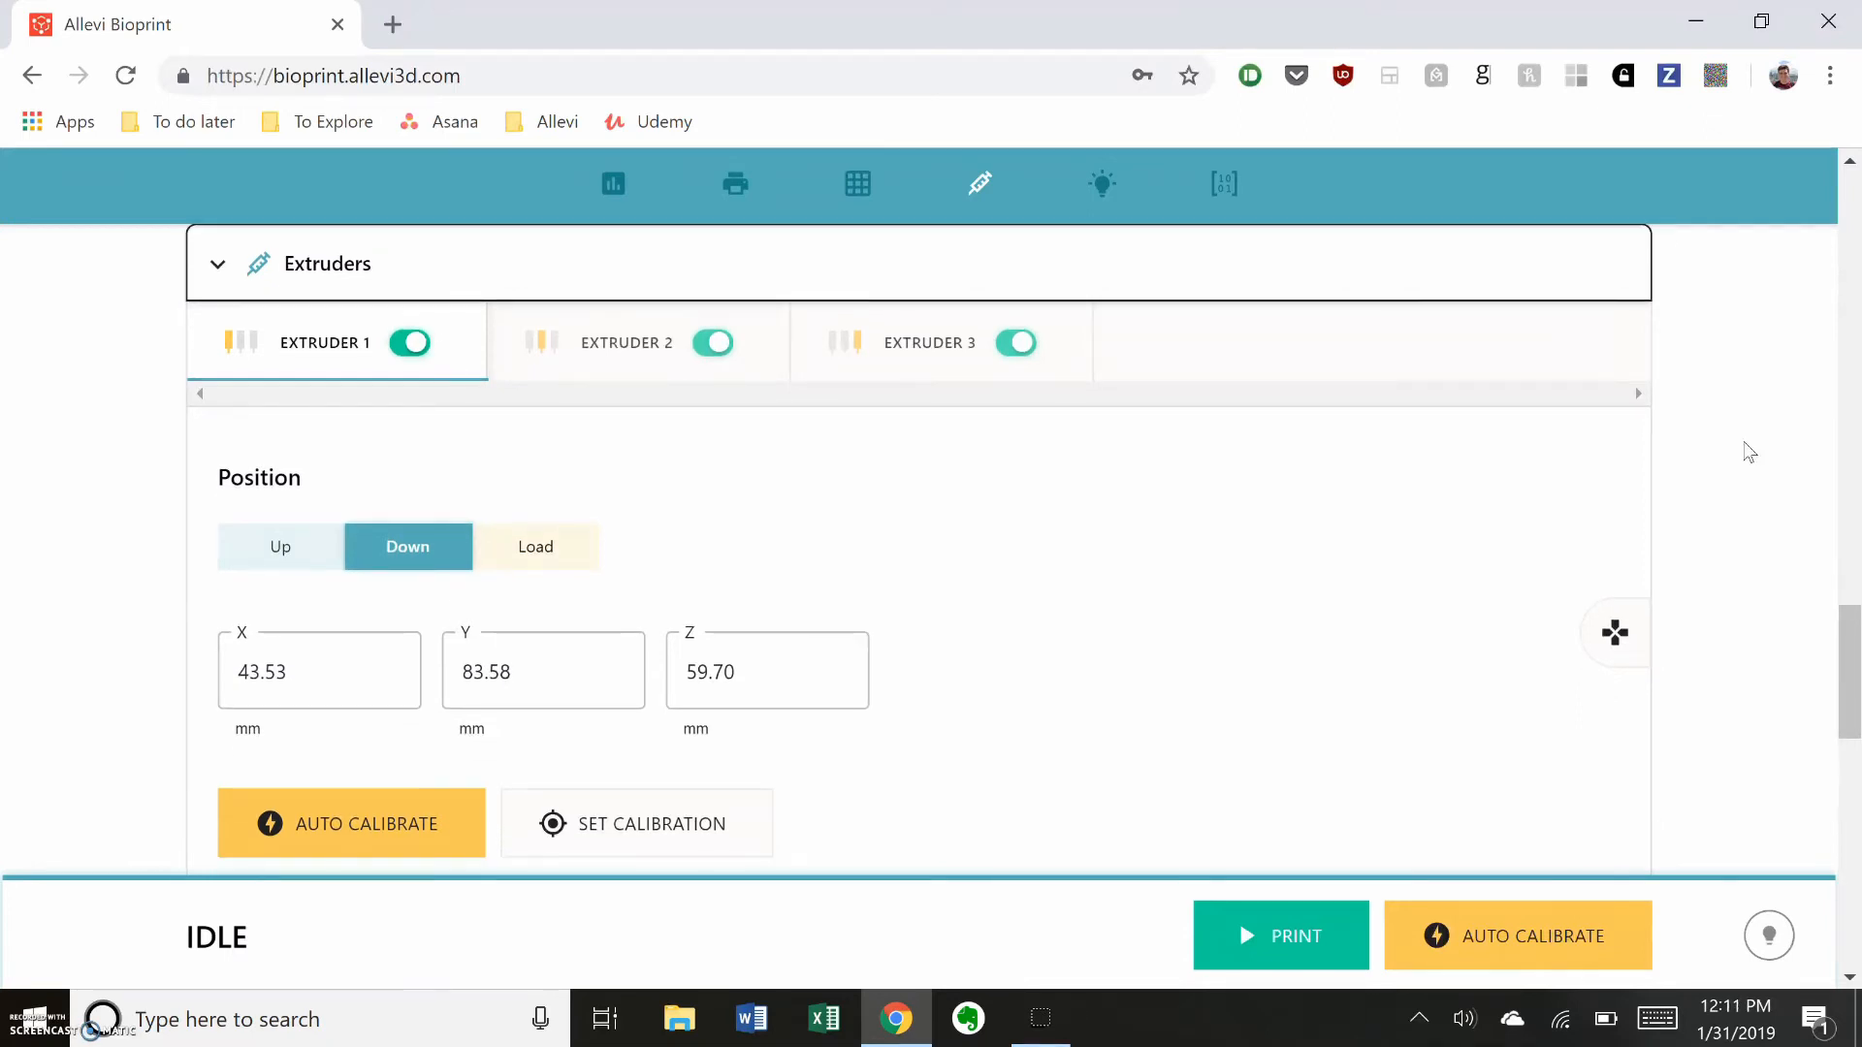
Show and hide Extruder 1's manual jog panel, leaving it at 43.53, 83.58, 59.70 mm.
left_click(1614, 631)
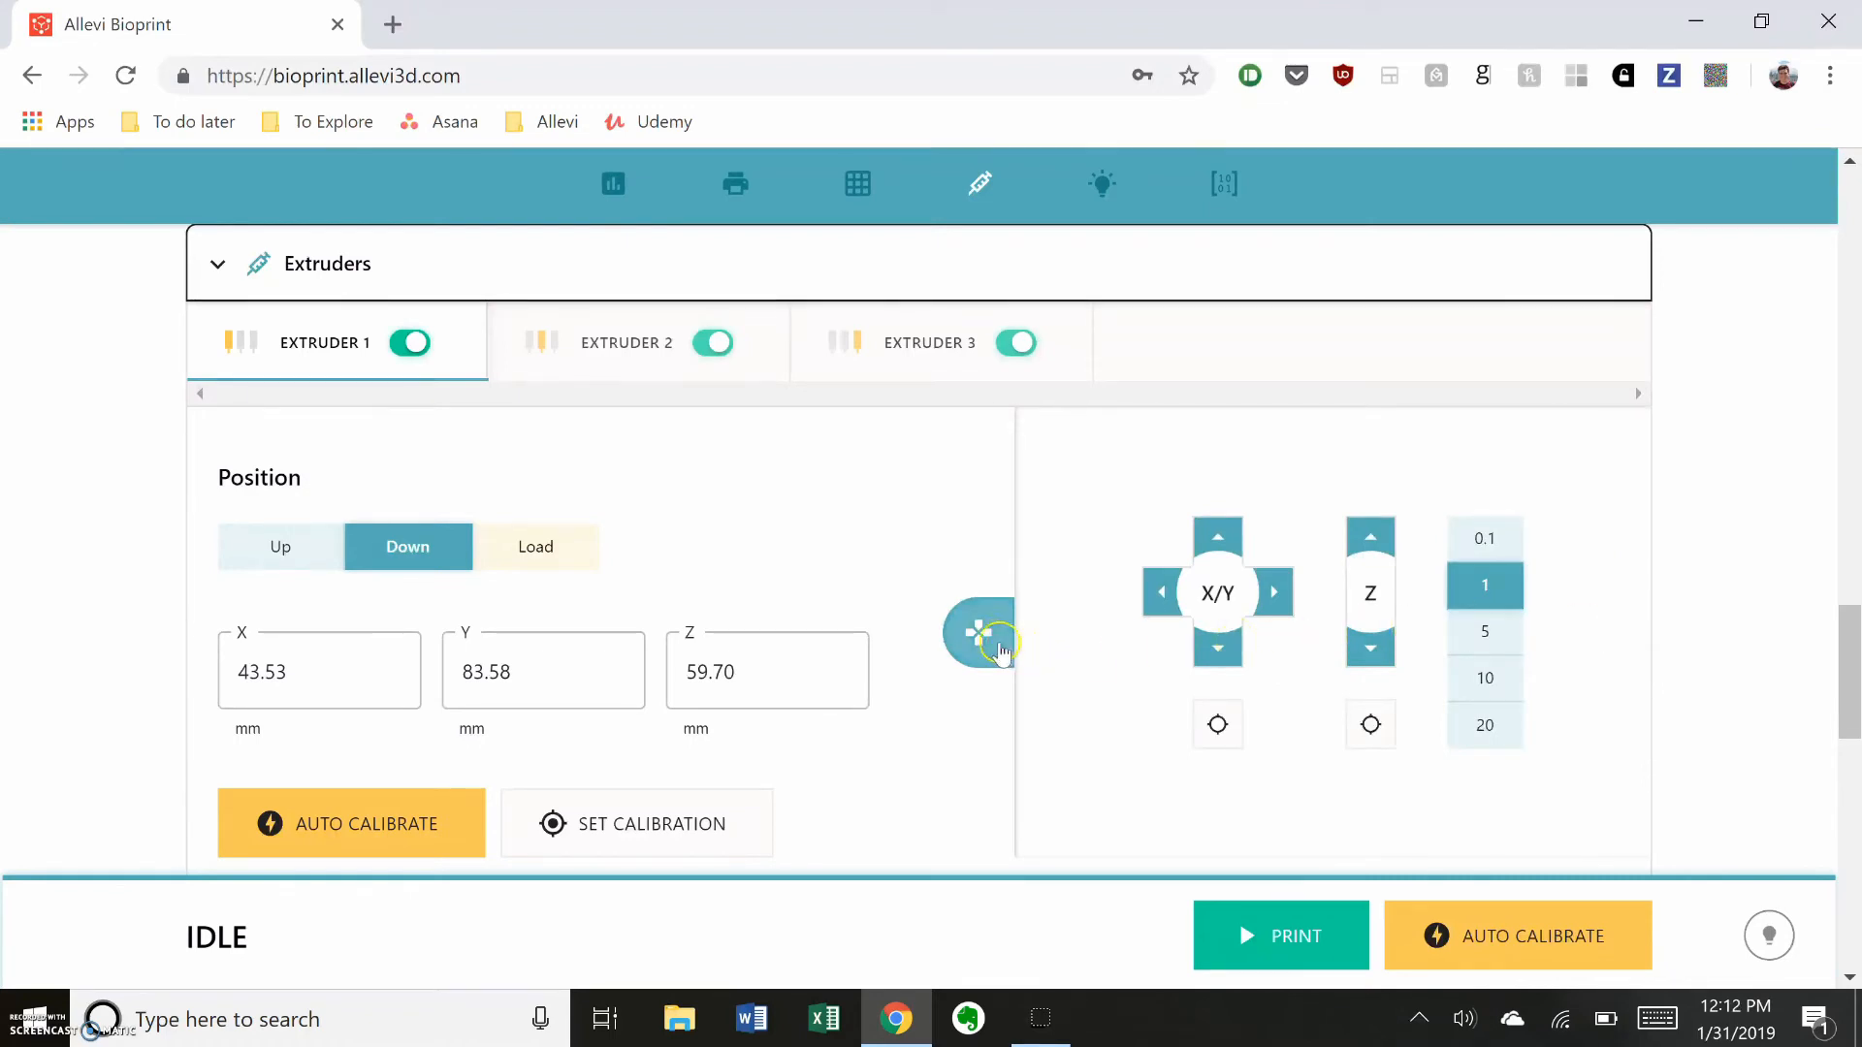
left_click(979, 634)
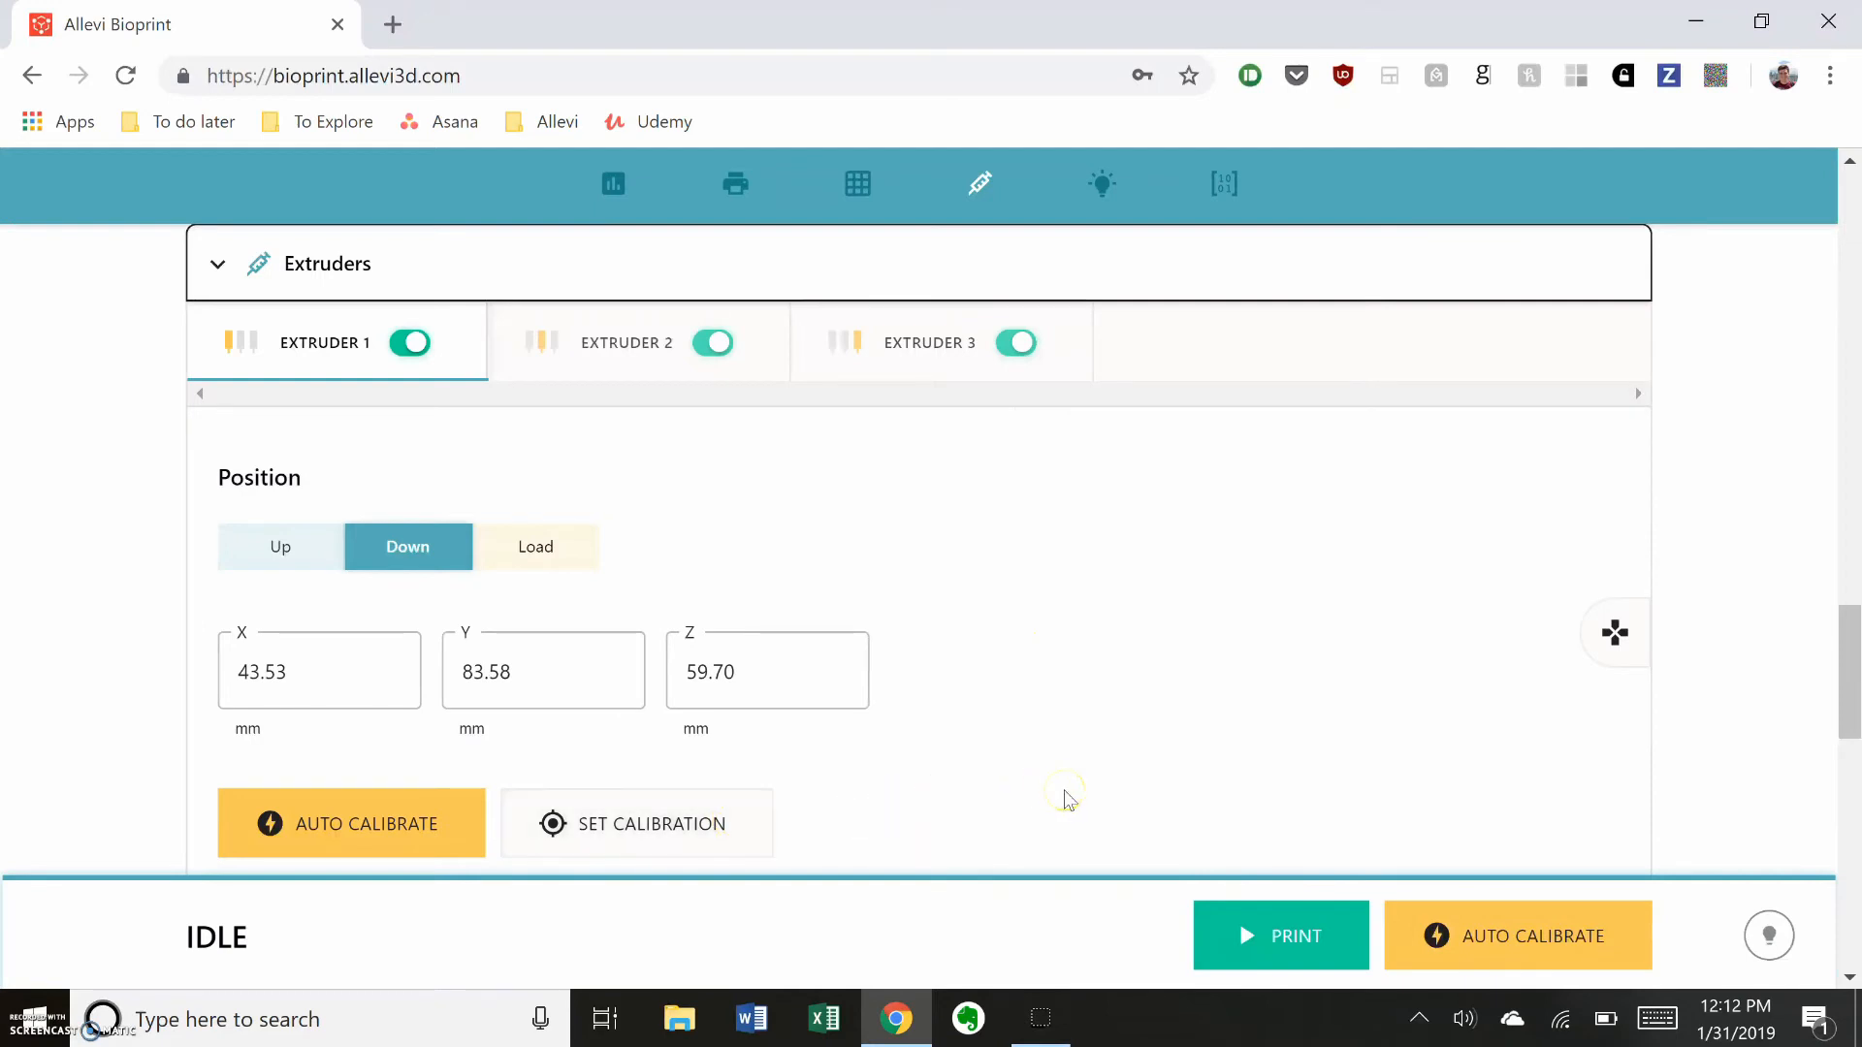
scroll(1067, 799, "down", 3)
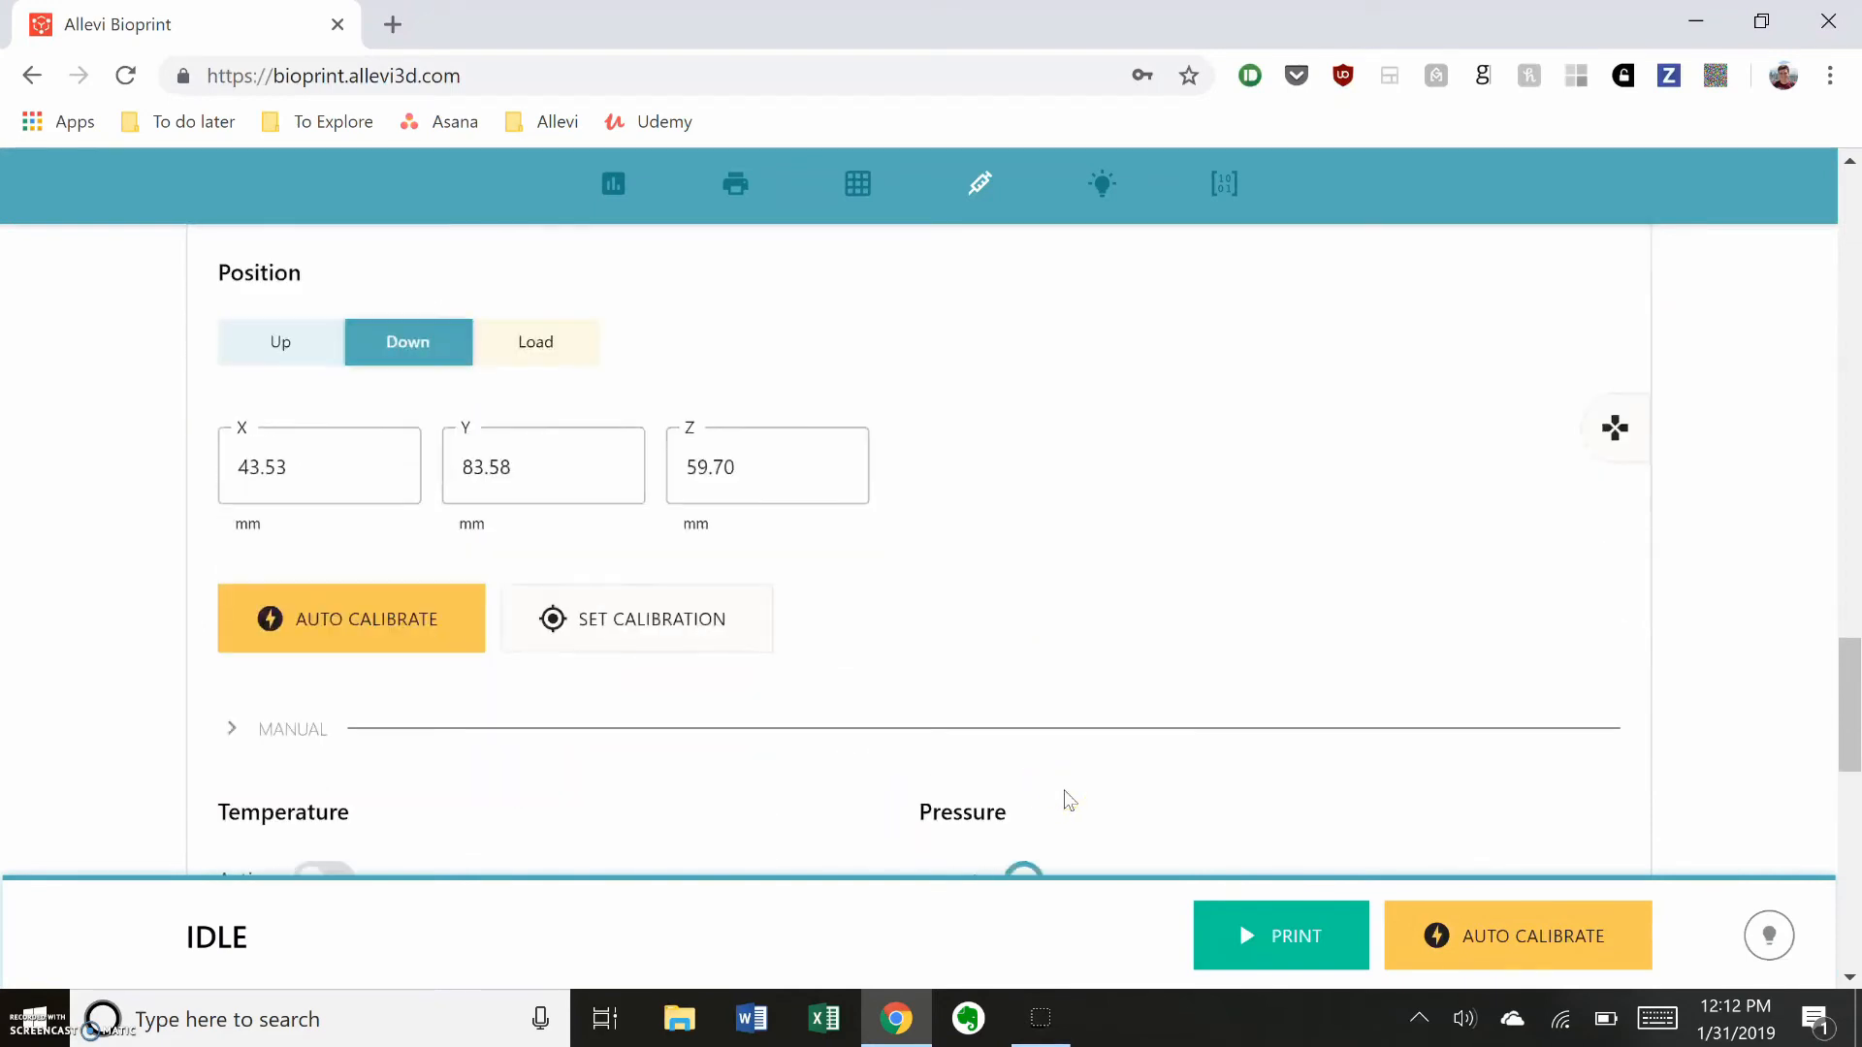
scroll(1066, 798, "down", 3)
scroll(1066, 798, "down", 1)
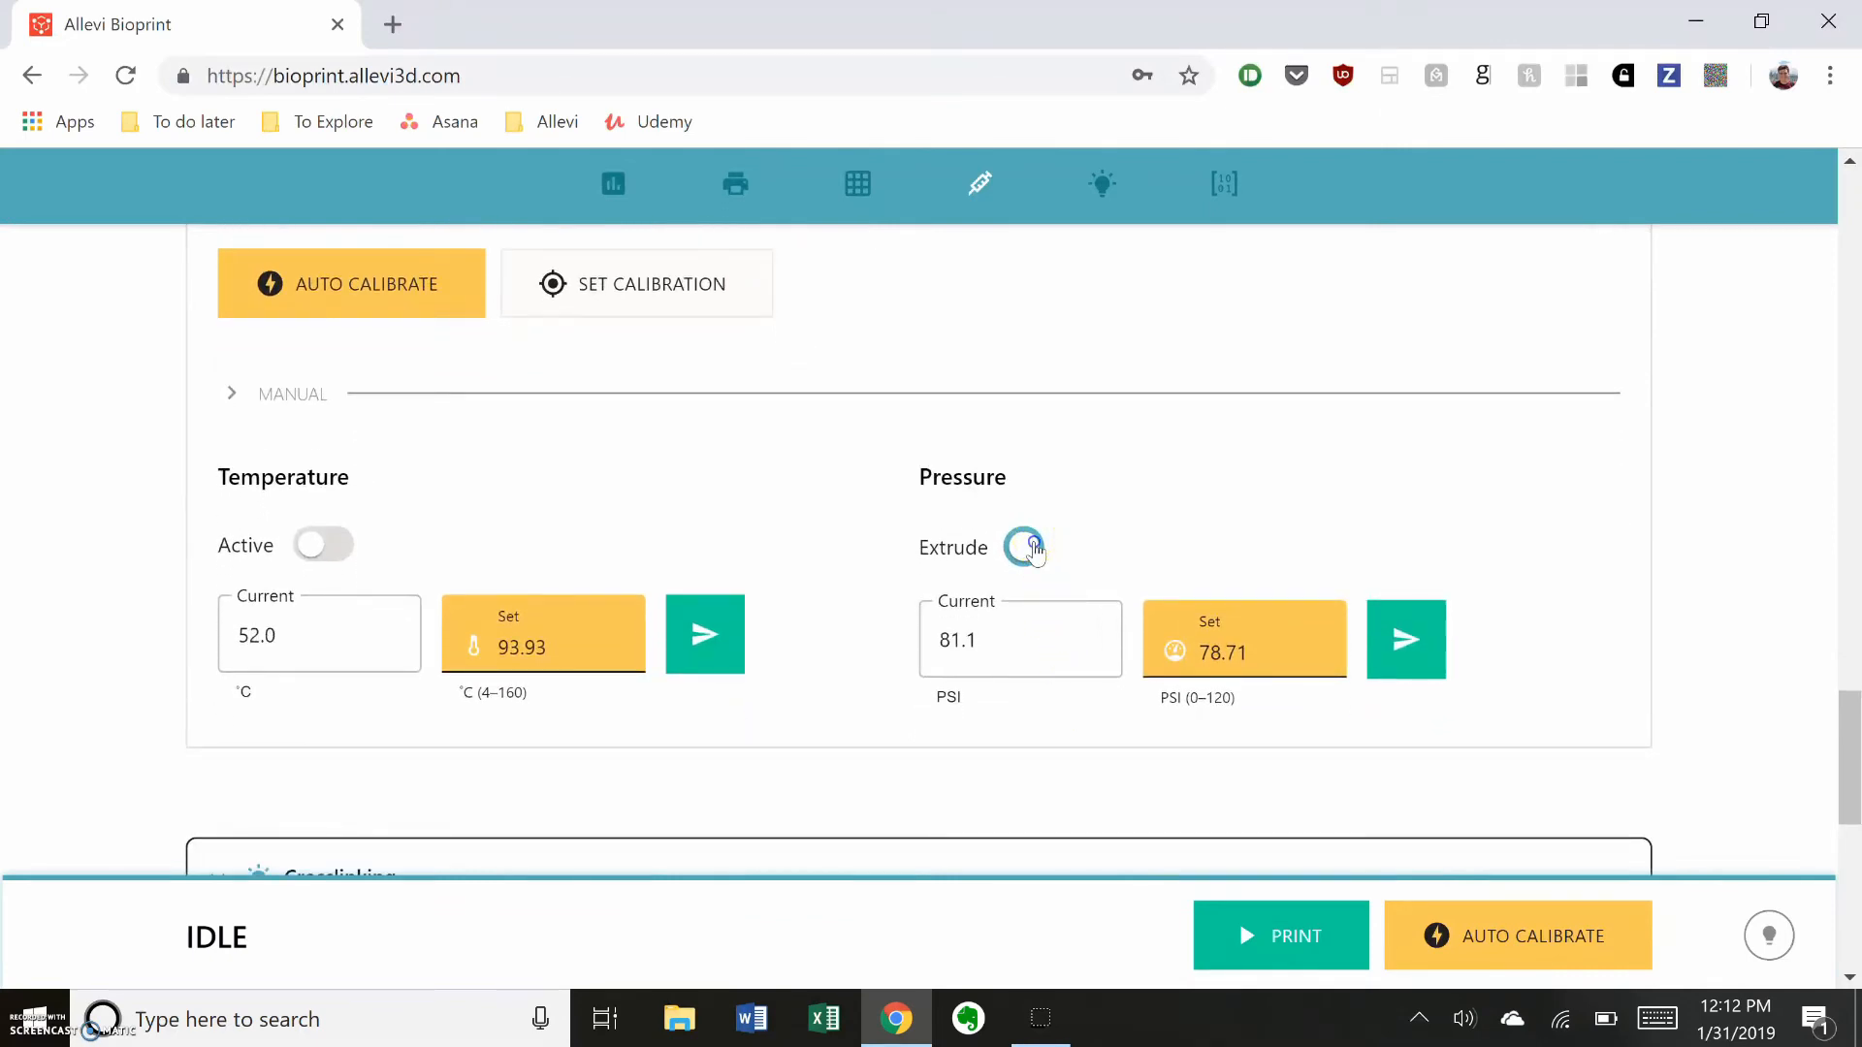
Extrude material once from extruder 1 at 52.0 °C and 81.1 PSI.
left_click(1027, 548)
scroll(1608, 574, "down", 3)
scroll(1609, 573, "down", 2)
scroll(1609, 574, "down", 2)
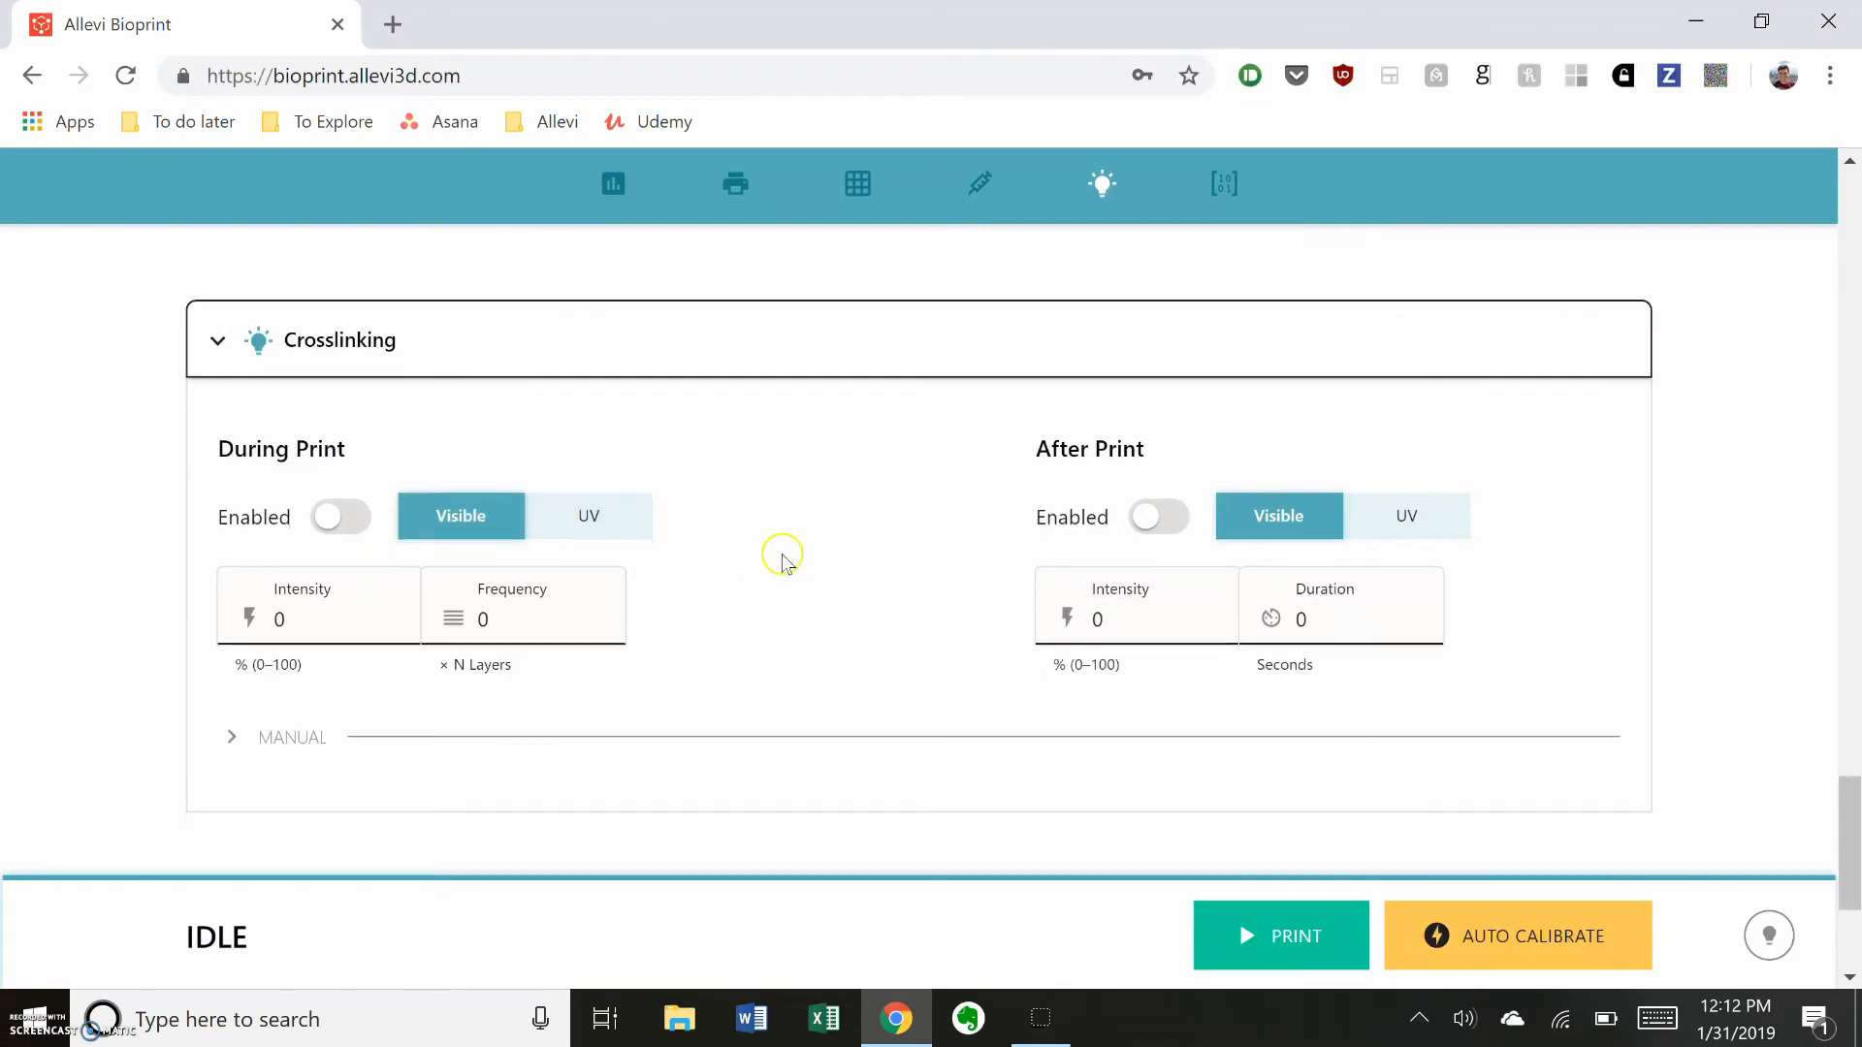
scroll(792, 562, "down", 3)
Reveal the Advanced G-code console, then return to the Status overview reading IDLE.
left_click(408, 603)
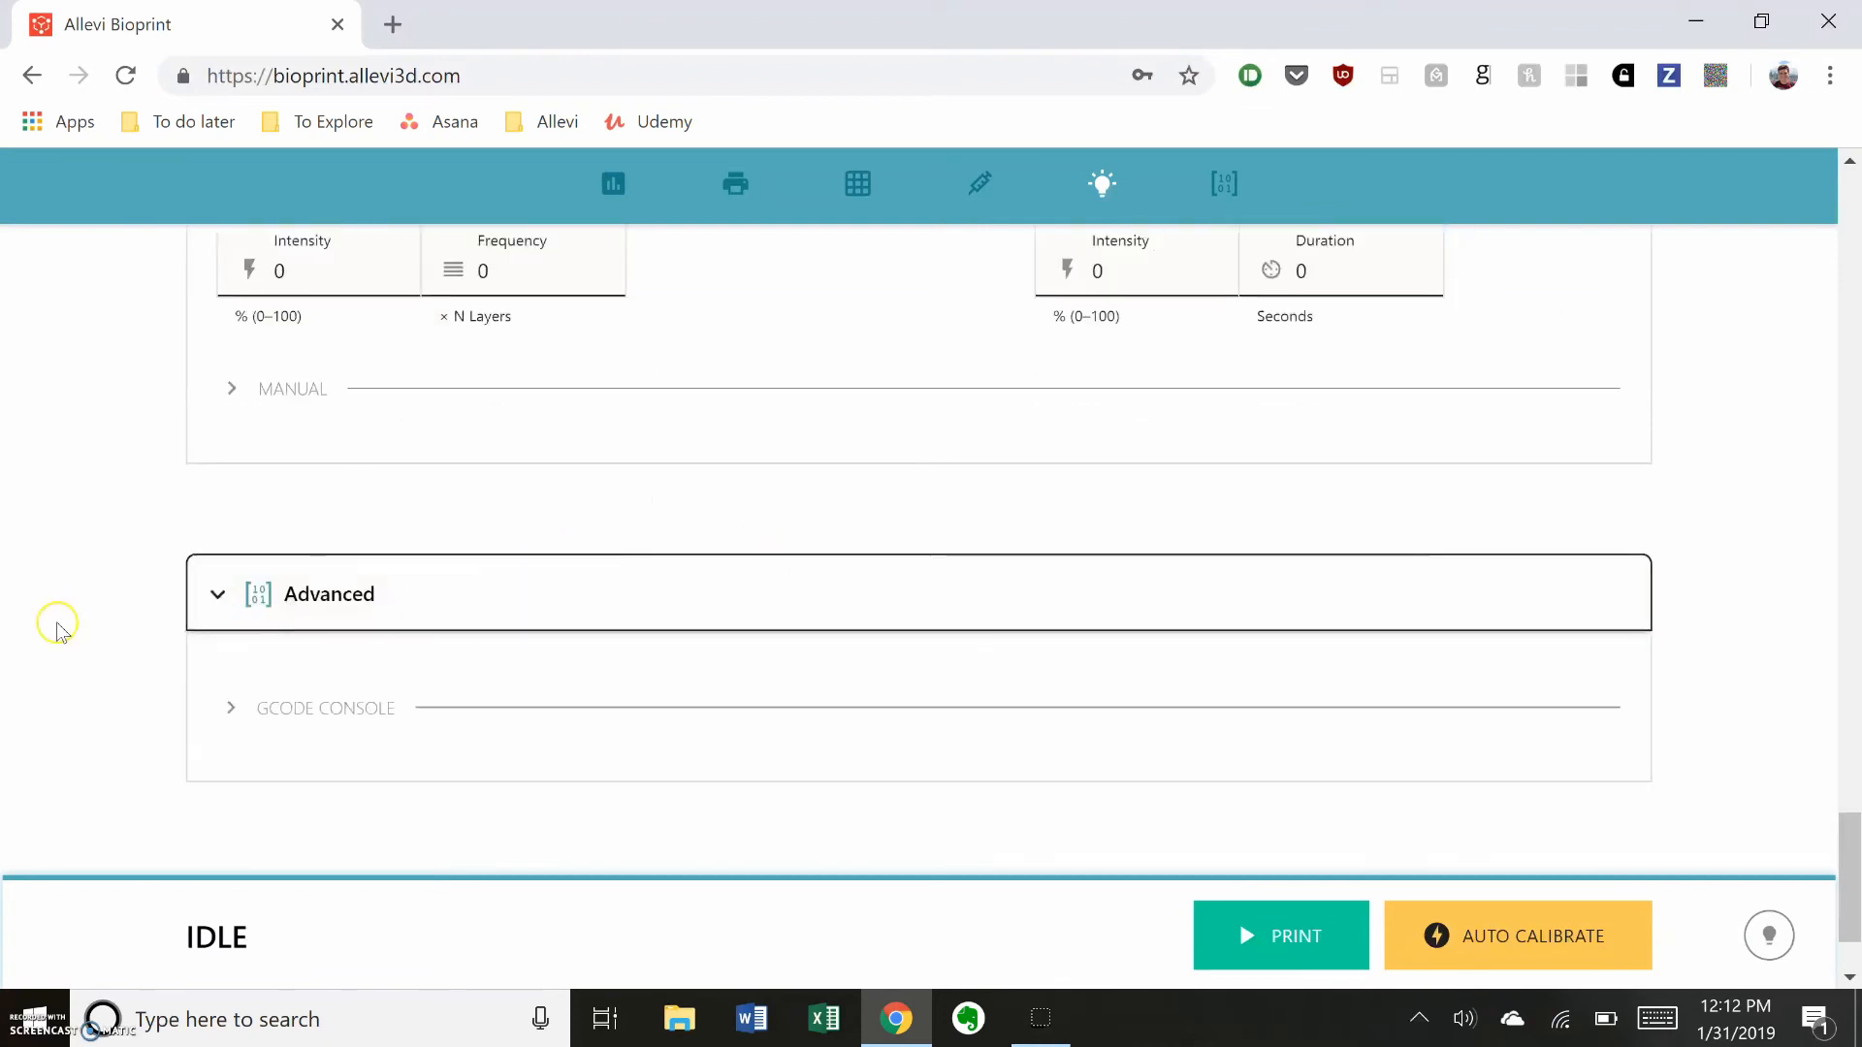
scroll(116, 626, "down", 2)
left_click(292, 567)
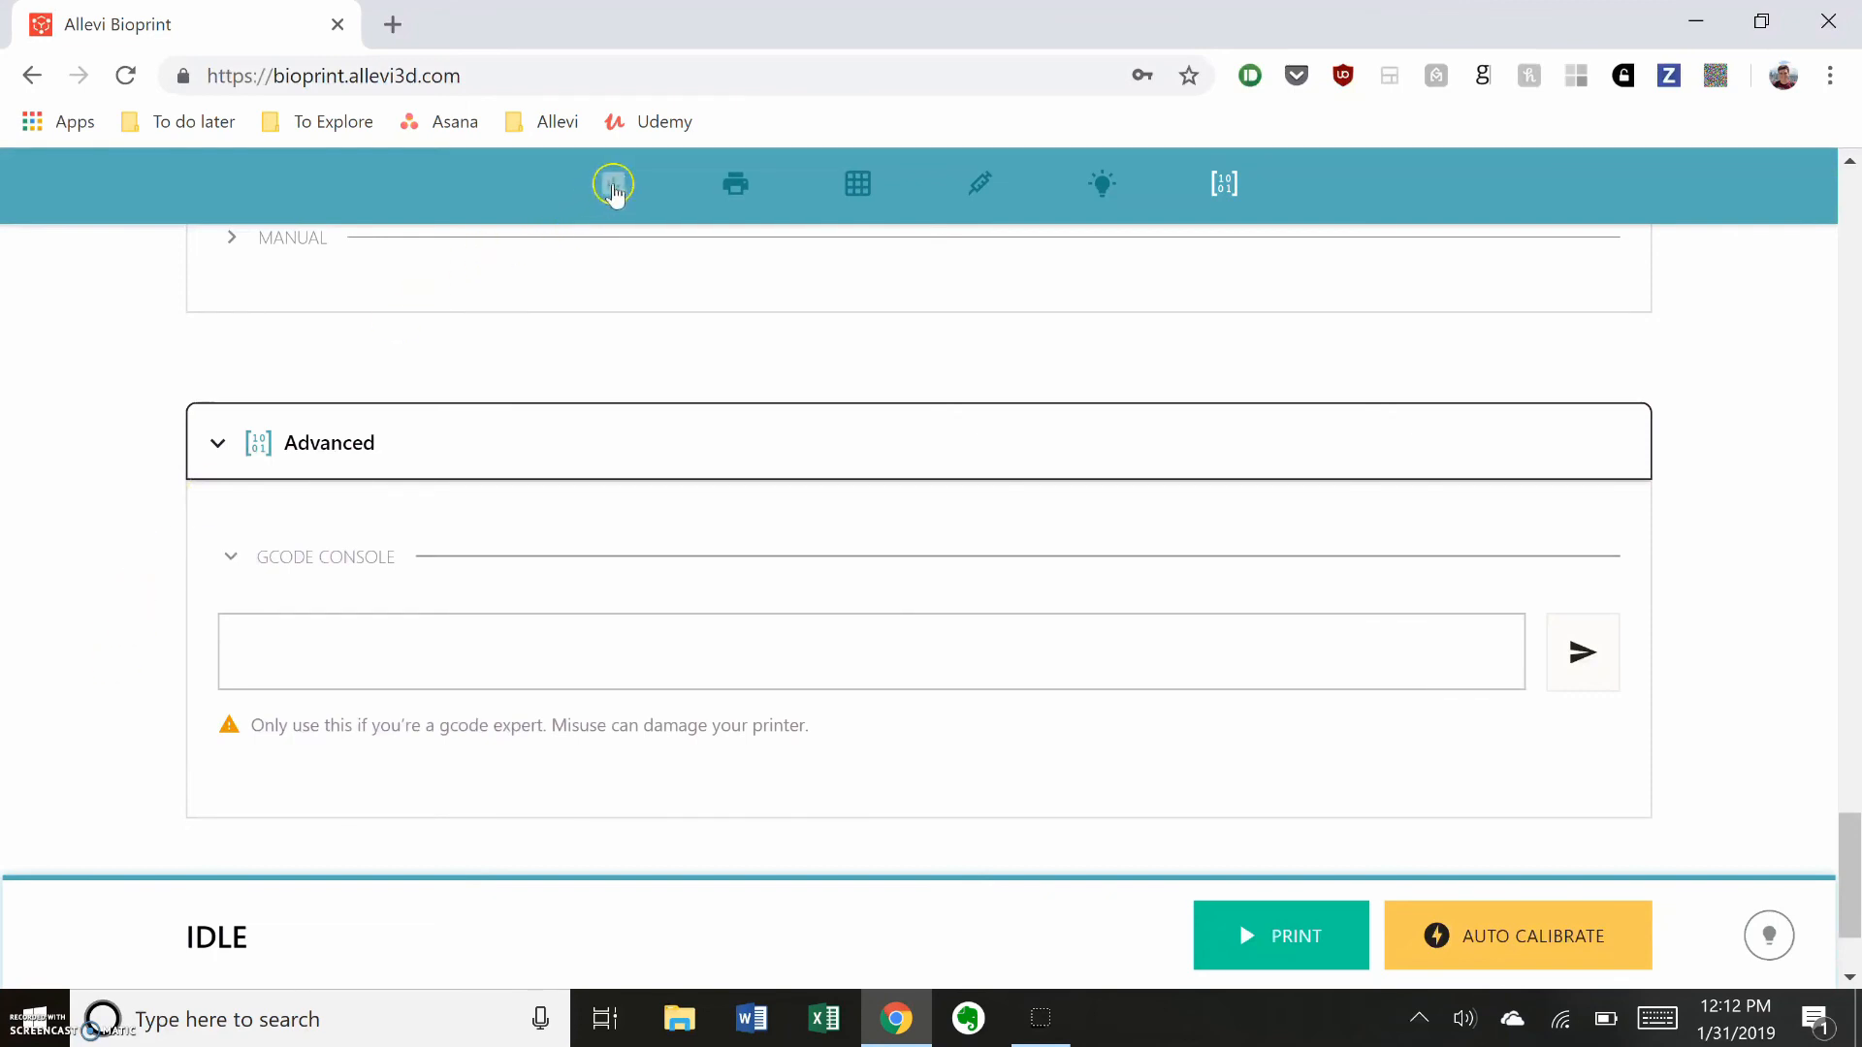
left_click(613, 186)
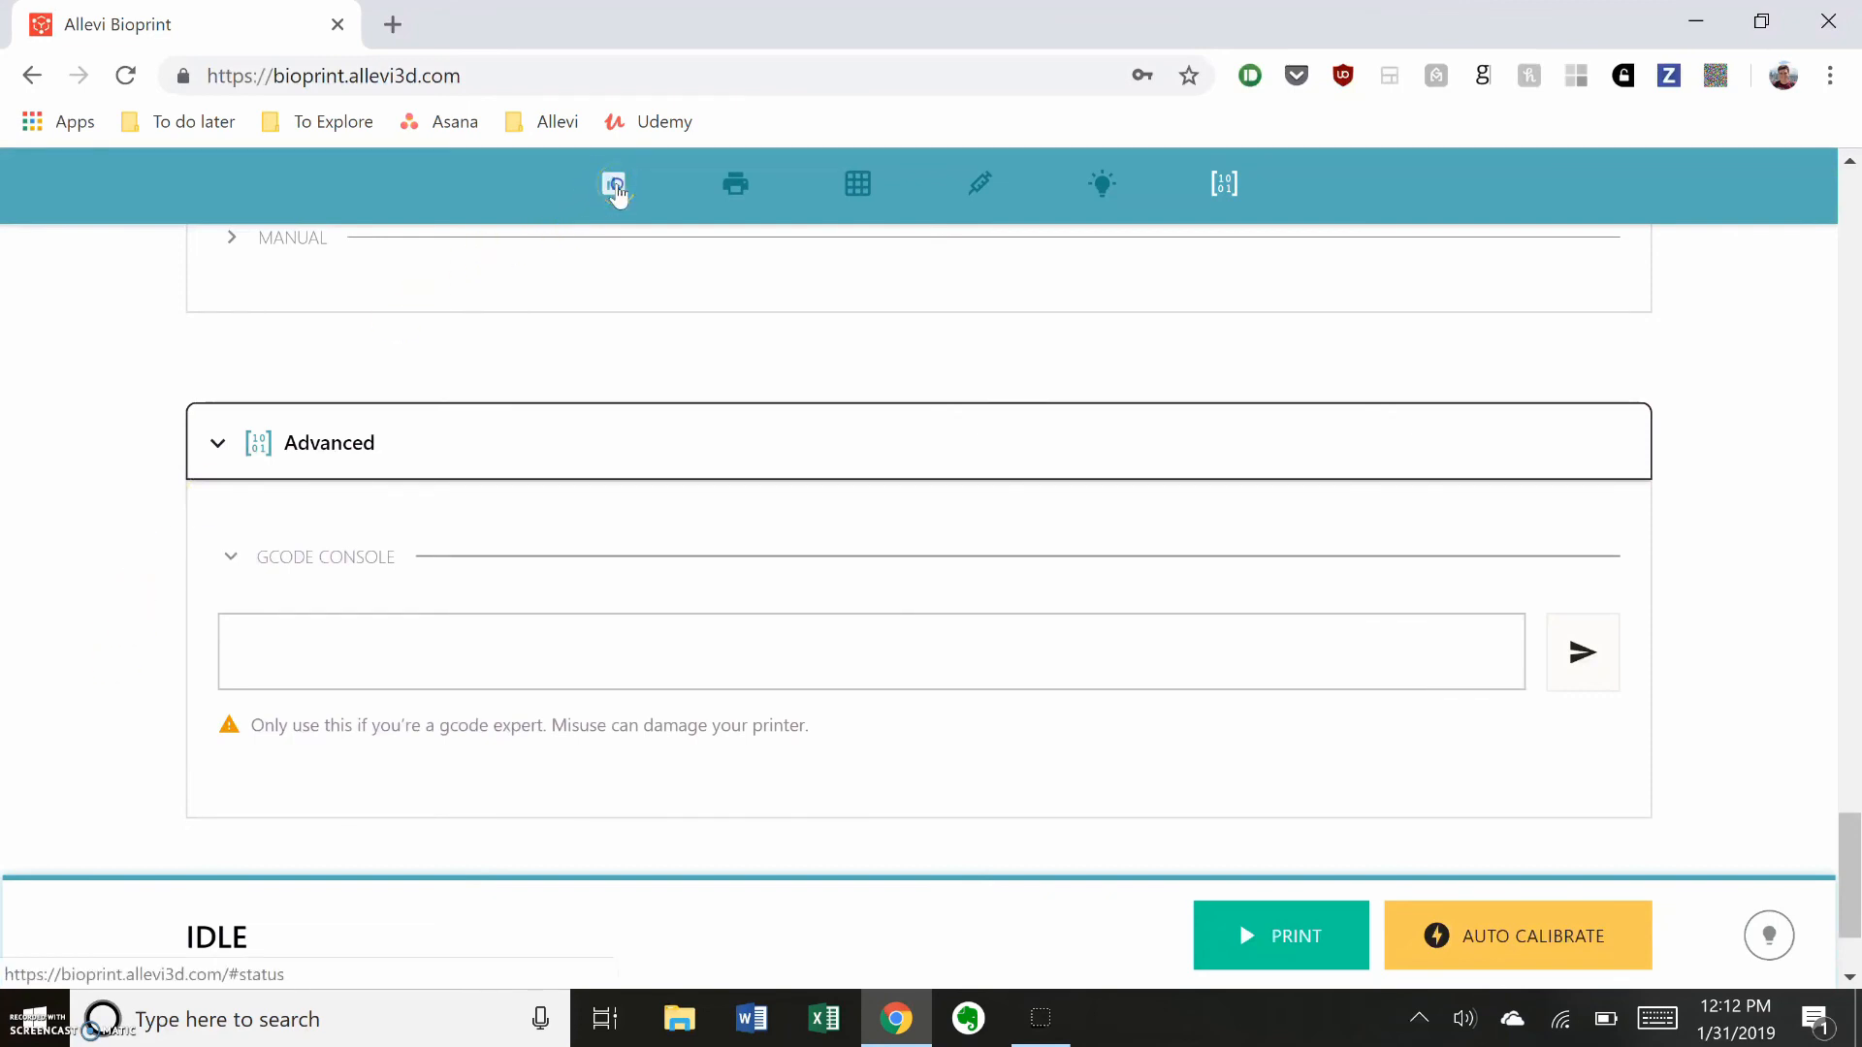